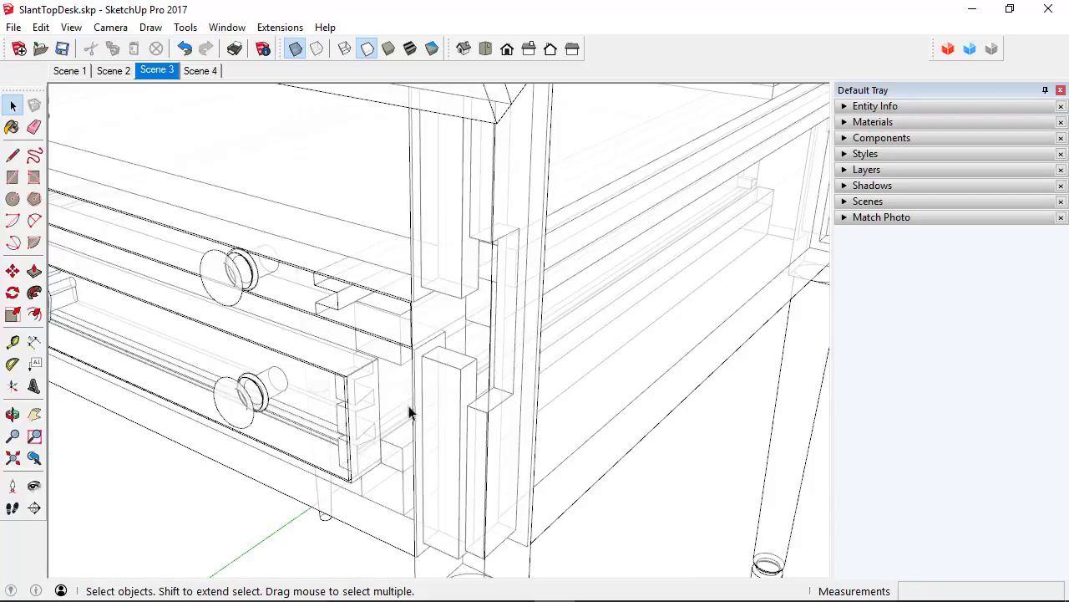
# Examine the desk's joinery in the see-through views of Scene 3 and Scene 4, and return to Scene 1.
pyautogui.scroll(-3, 407, 351)
pyautogui.moveTo(435, 483); pyautogui.dragTo(366, 335, button='middle')
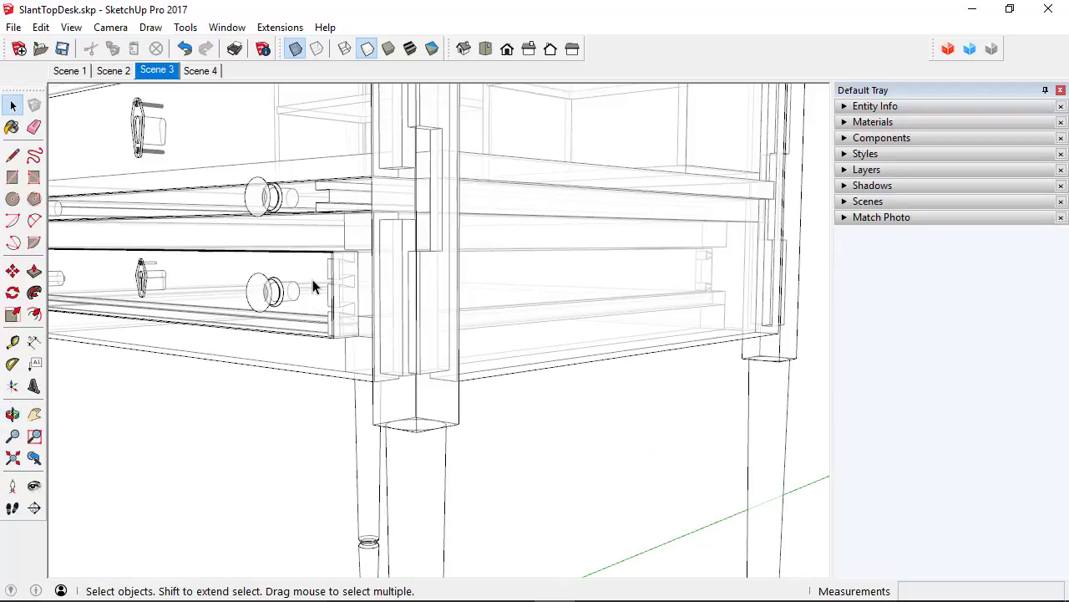
pyautogui.scroll(-5, 358, 364)
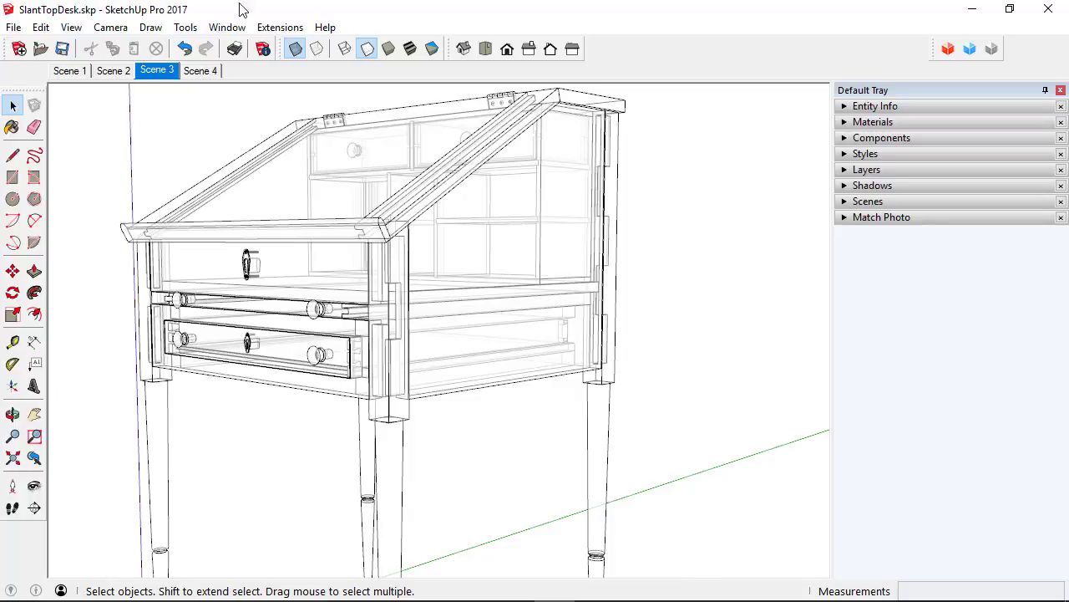
pyautogui.click(201, 71)
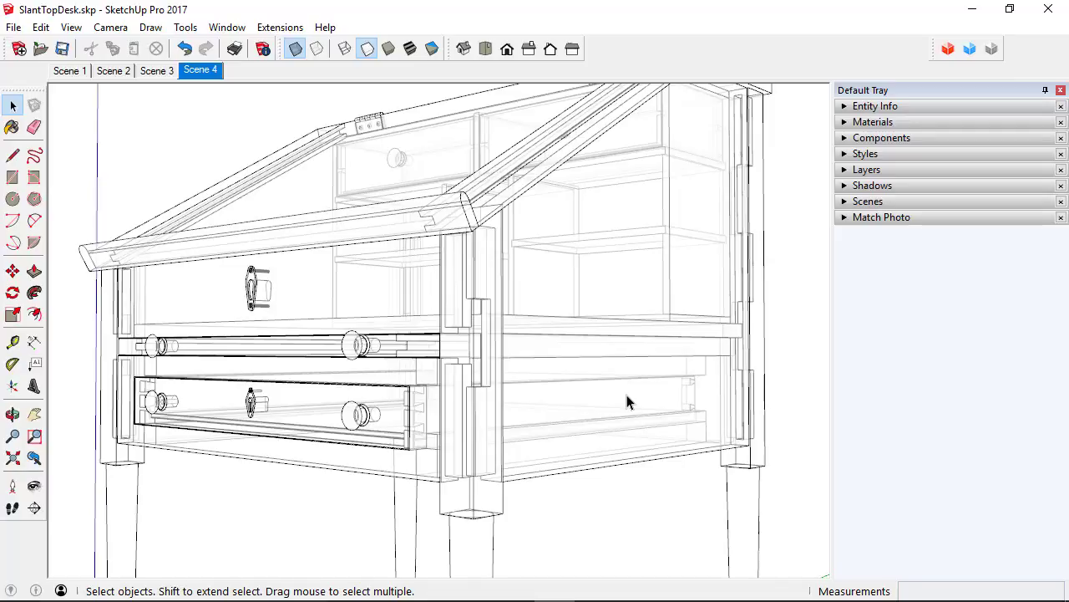
pyautogui.scroll(-3, 520, 364)
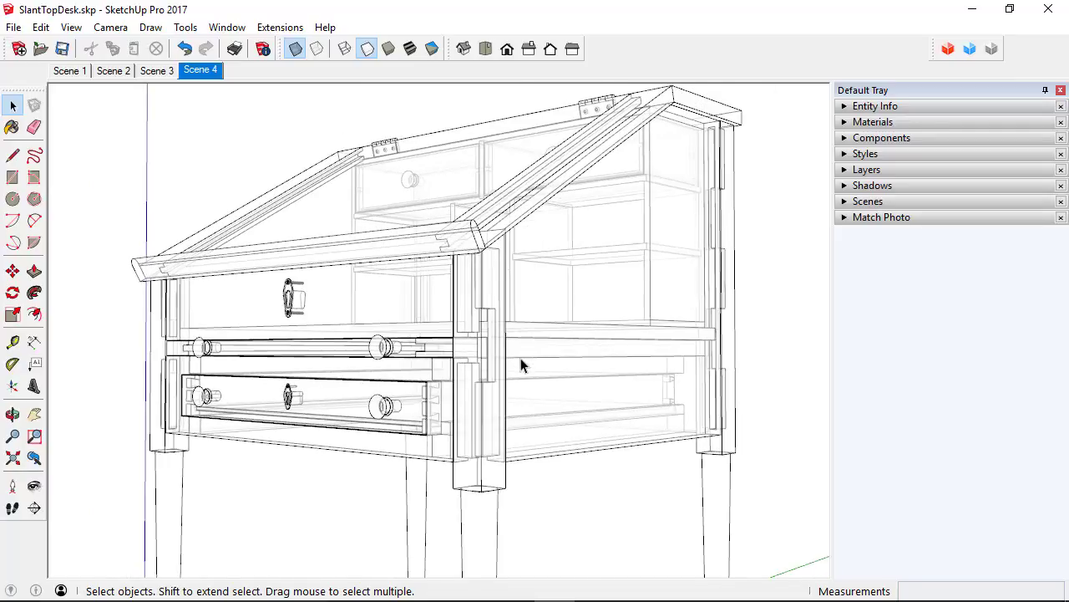
pyautogui.scroll(-2, 520, 364)
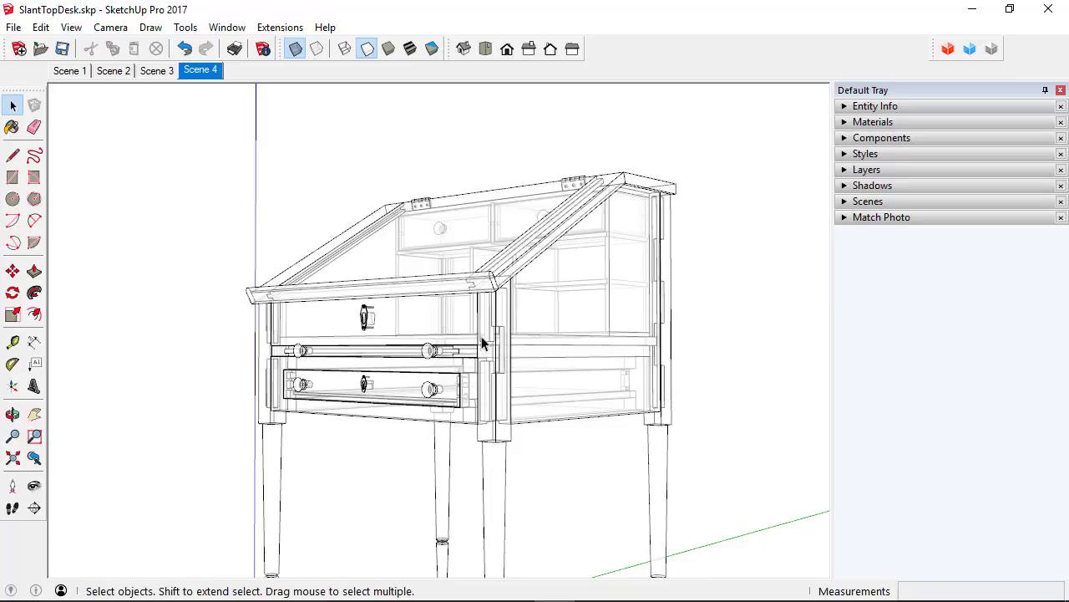
pyautogui.click(70, 72)
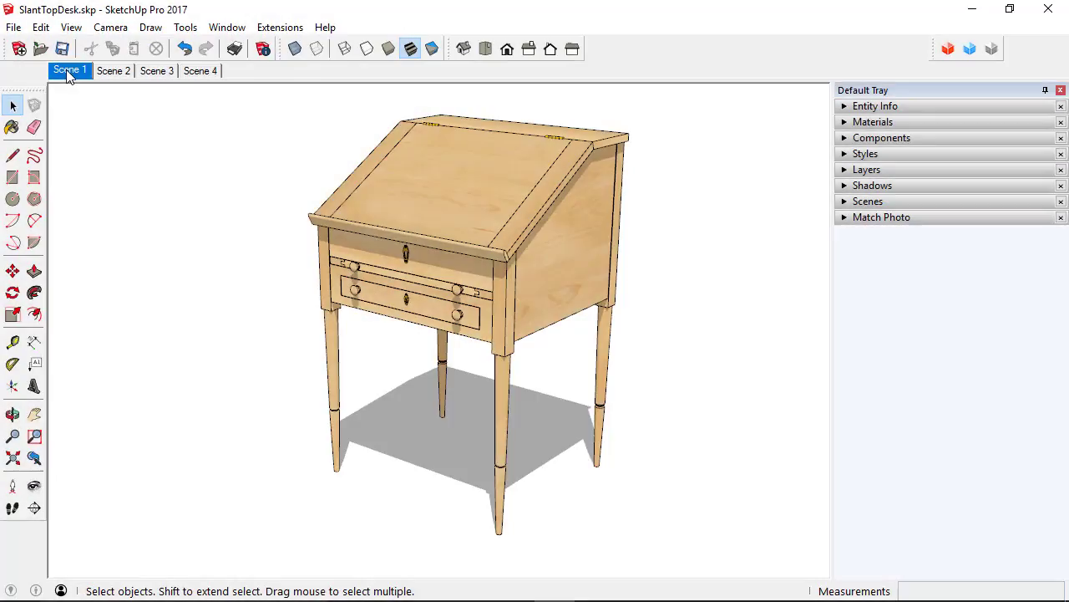
# Search the Extension Warehouse for cutlist.
pyautogui.click(215, 35)
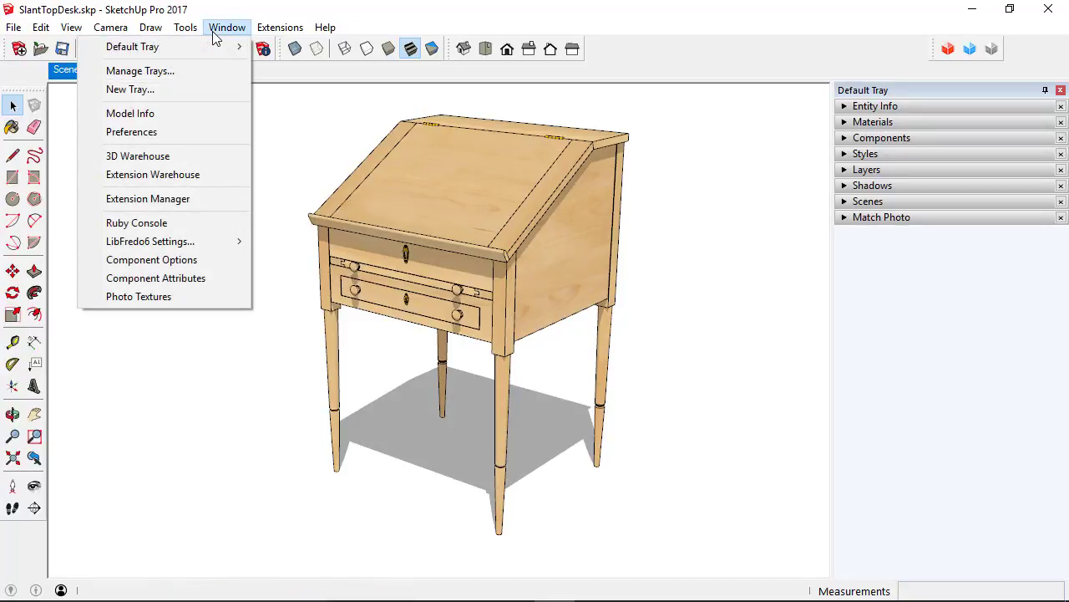
pyautogui.click(197, 176)
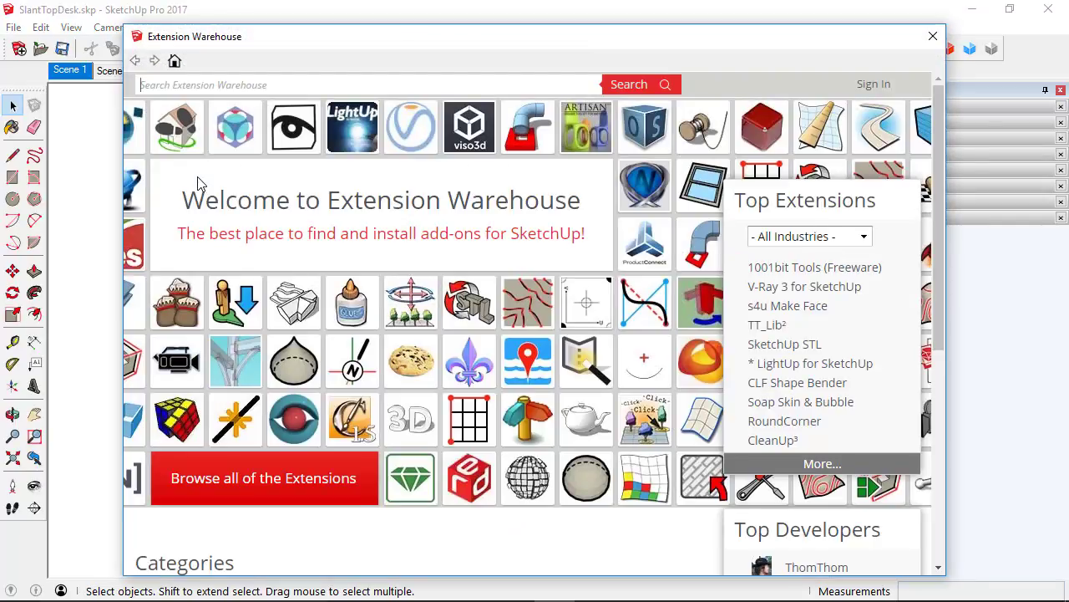
pyautogui.write('cut')
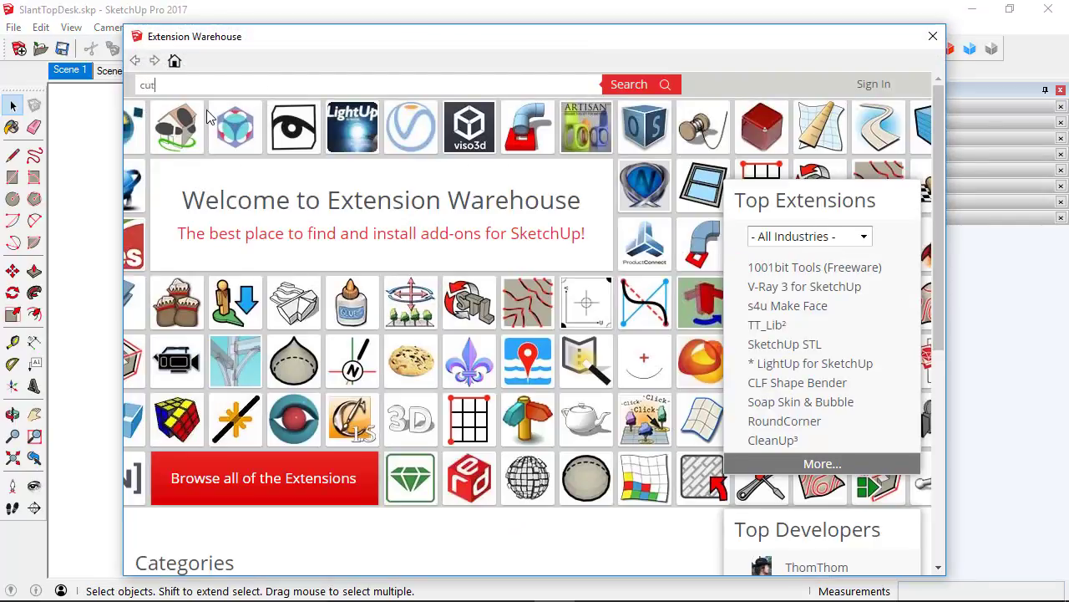
pyautogui.write('list')
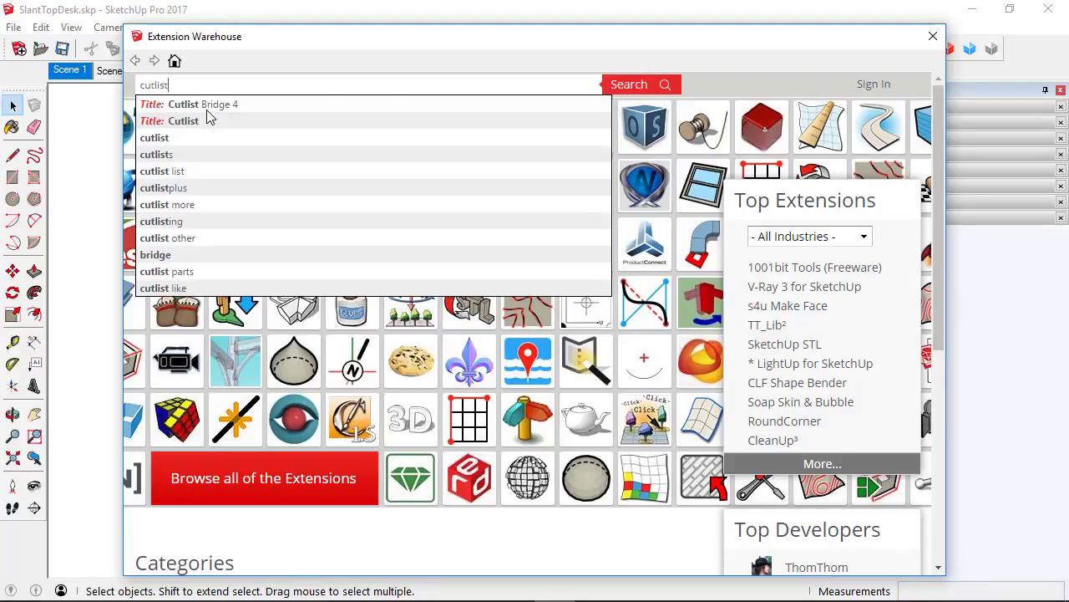
pyautogui.click(197, 144)
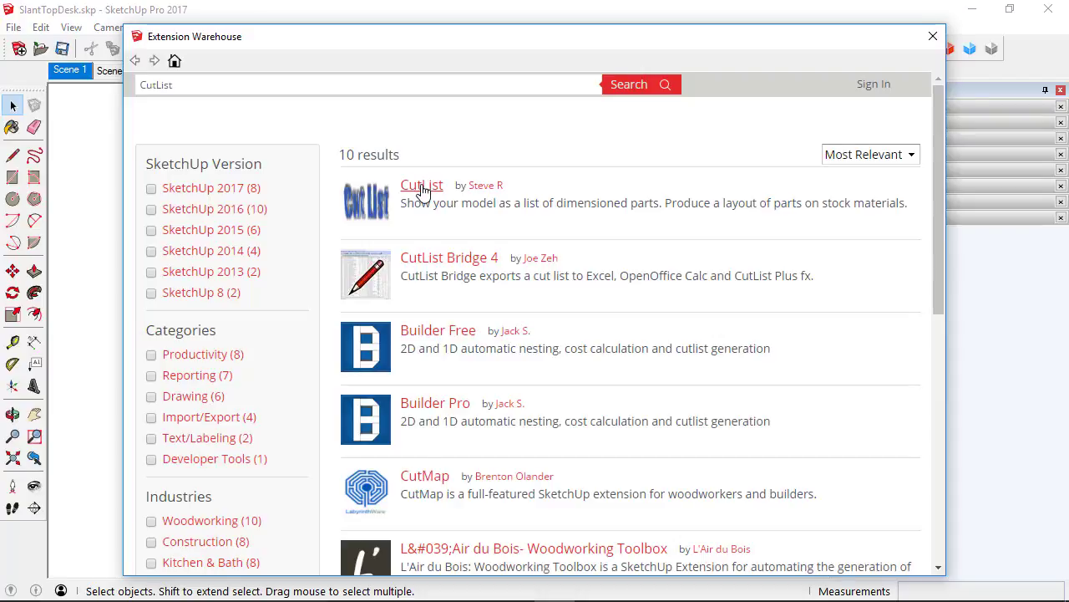
# Review the CutList extension's details page and close the Extension Warehouse.
pyautogui.click(423, 187)
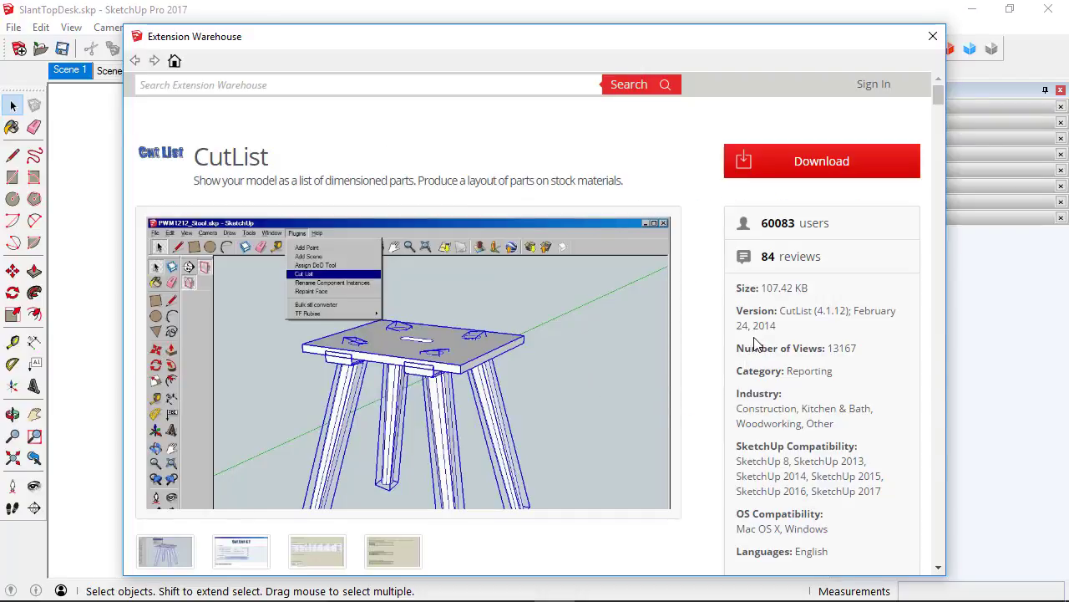
pyautogui.moveTo(941, 98); pyautogui.dragTo(939, 102)
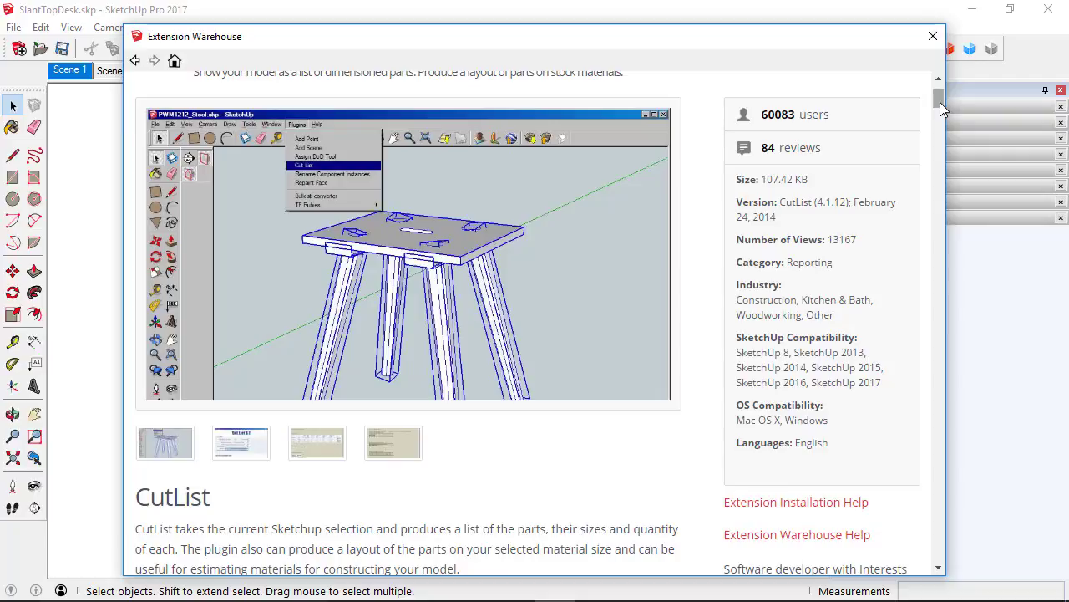
pyautogui.moveTo(940, 102); pyautogui.dragTo(940, 94)
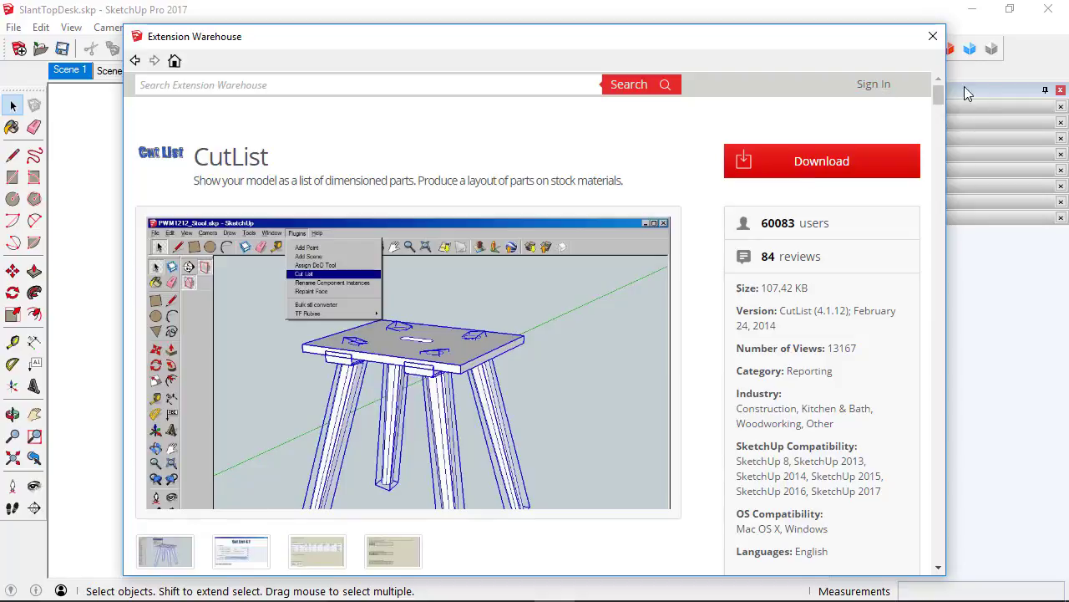
pyautogui.click(933, 38)
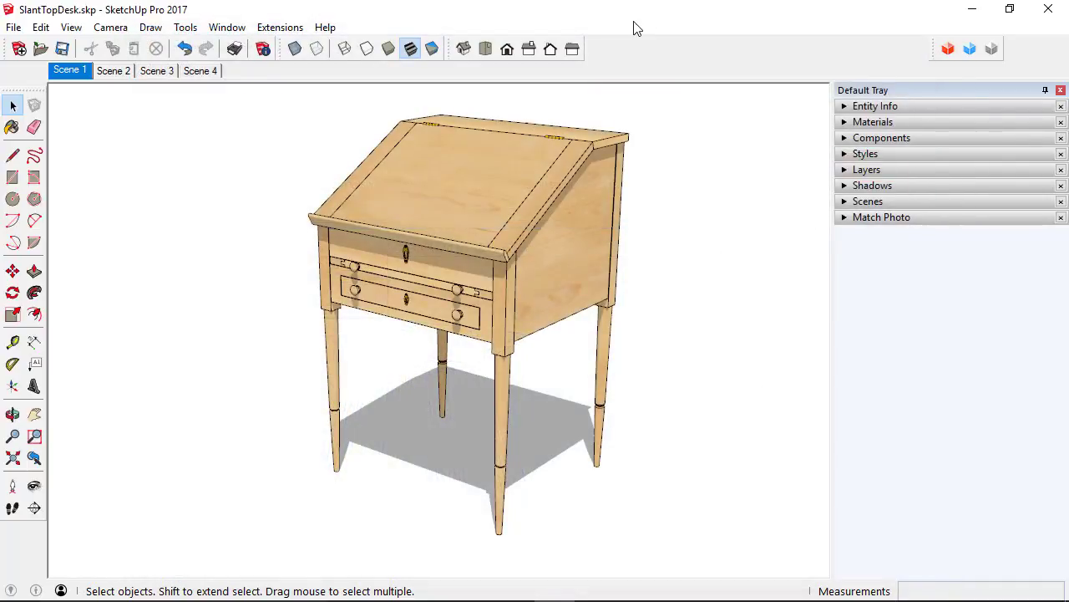
# Start the Cut List extension and reposition and enlarge its window so all the settings can be seen.
pyautogui.click(271, 28)
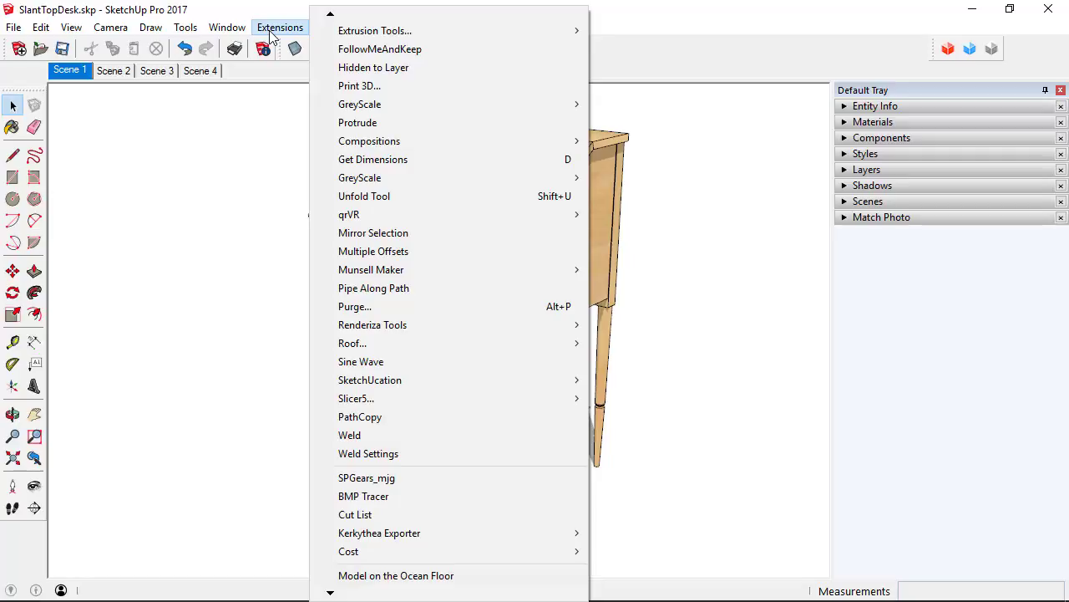
pyautogui.click(390, 515)
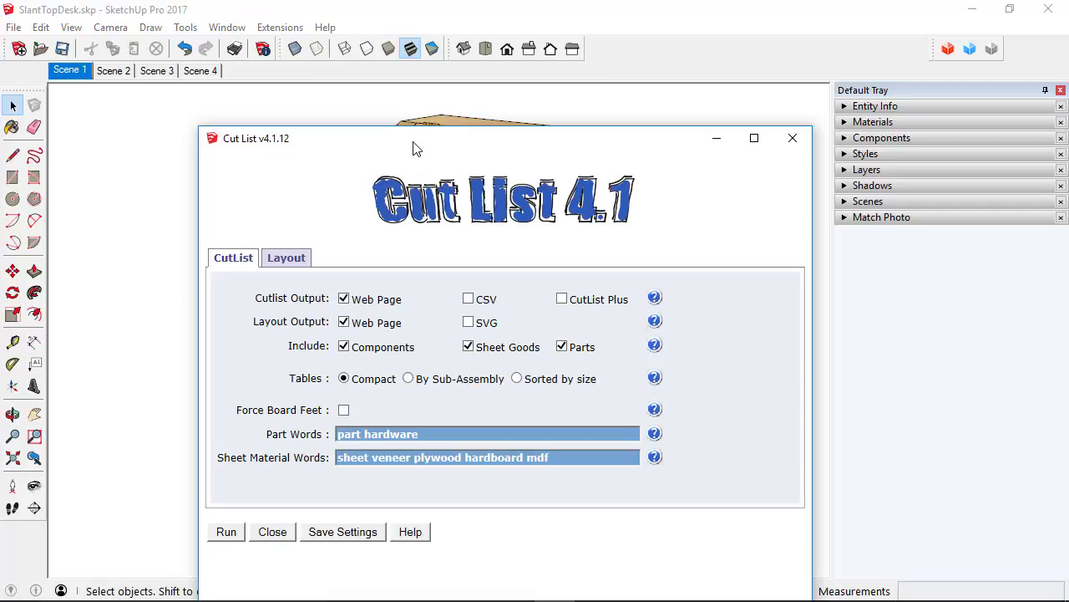
pyautogui.moveTo(413, 151); pyautogui.dragTo(438, 47)
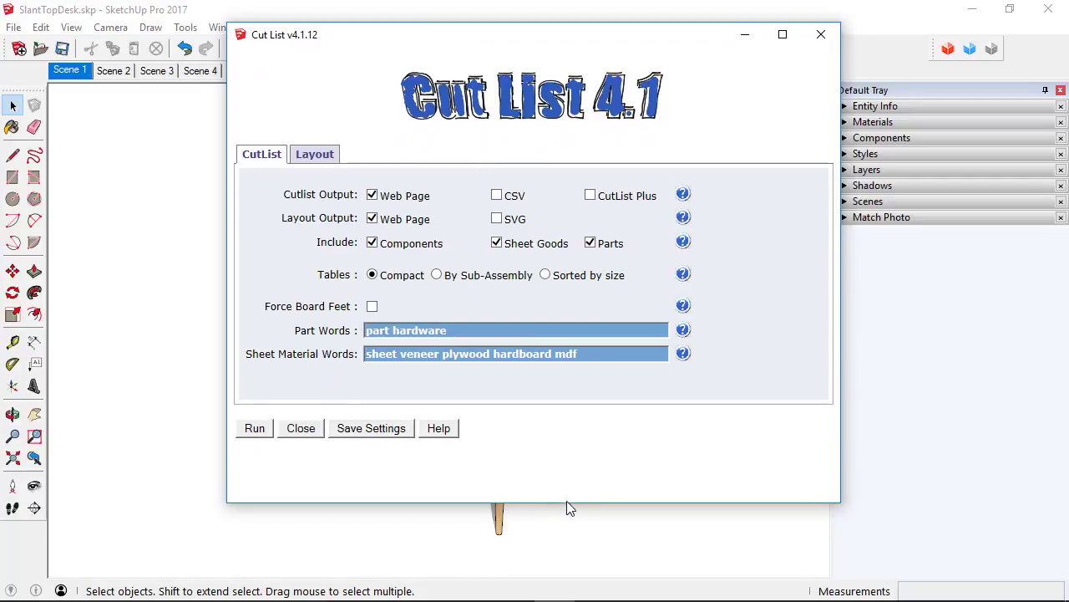
pyautogui.moveTo(568, 502); pyautogui.dragTo(555, 546)
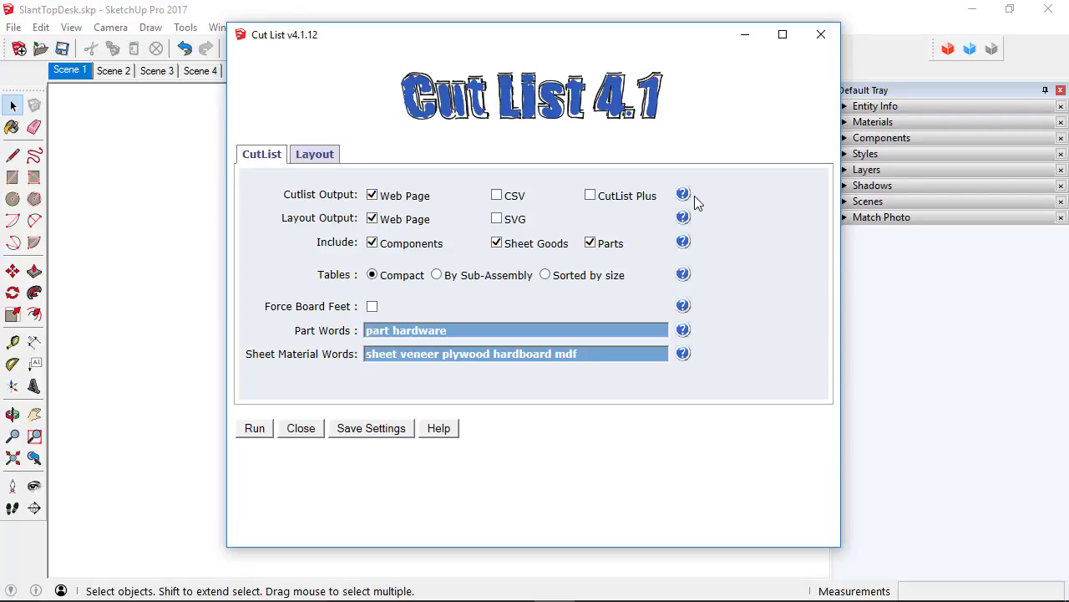
# Add escutcheon, screw, hinge, leaf and knob to the Cut List part words.
pyautogui.moveTo(691, 197)
pyautogui.click(462, 333)
pyautogui.write('escutcheon screw hing')
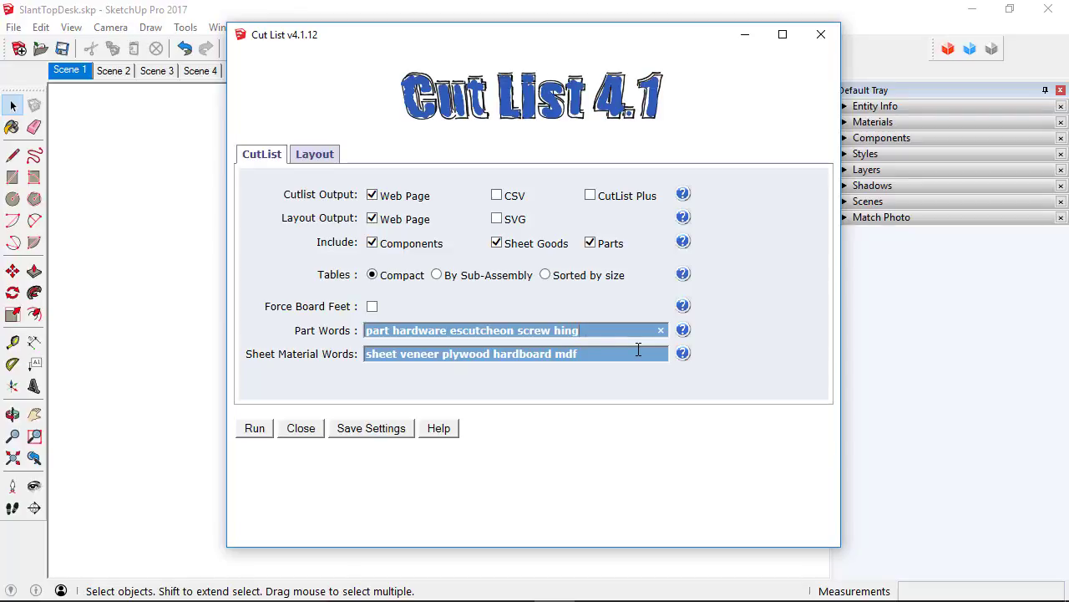
pyautogui.write('e le')
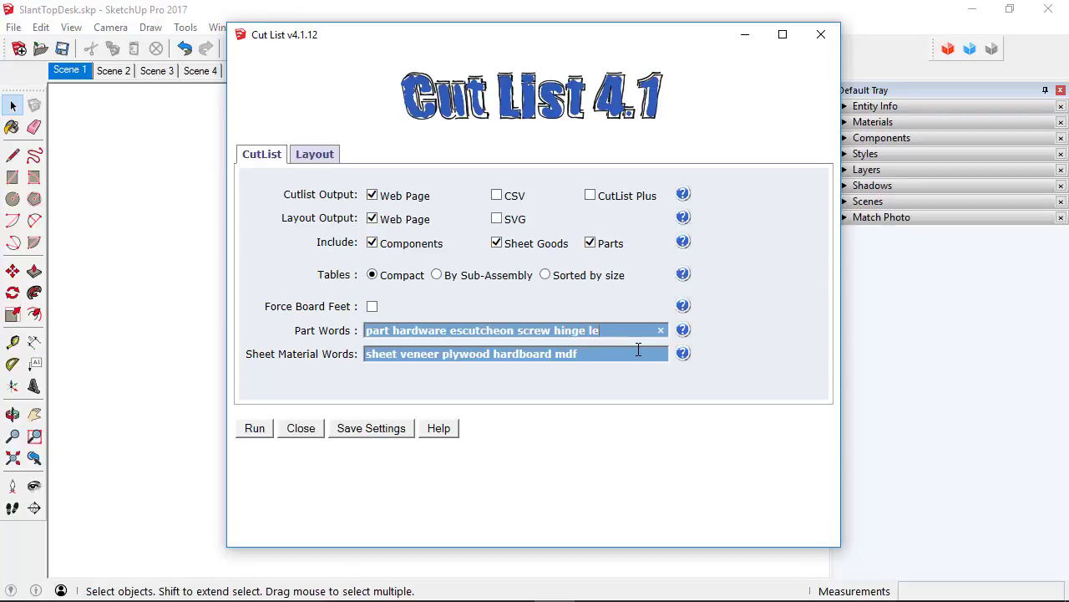
pyautogui.write('af and')
pyautogui.press('BackSpace')
pyautogui.press('BackSpace')
pyautogui.press('BackSpace')
pyautogui.write('knob')
# Add ply to the sheet material words and save the Cut List settings.
pyautogui.click(615, 353)
pyautogui.write('ply')
pyautogui.click(361, 431)
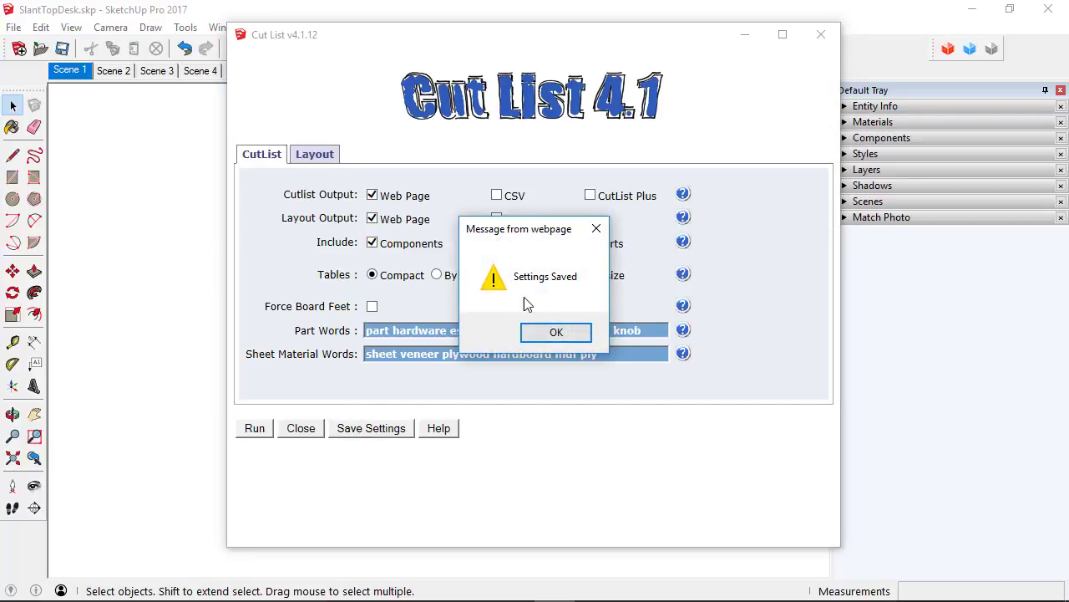
pyautogui.click(555, 332)
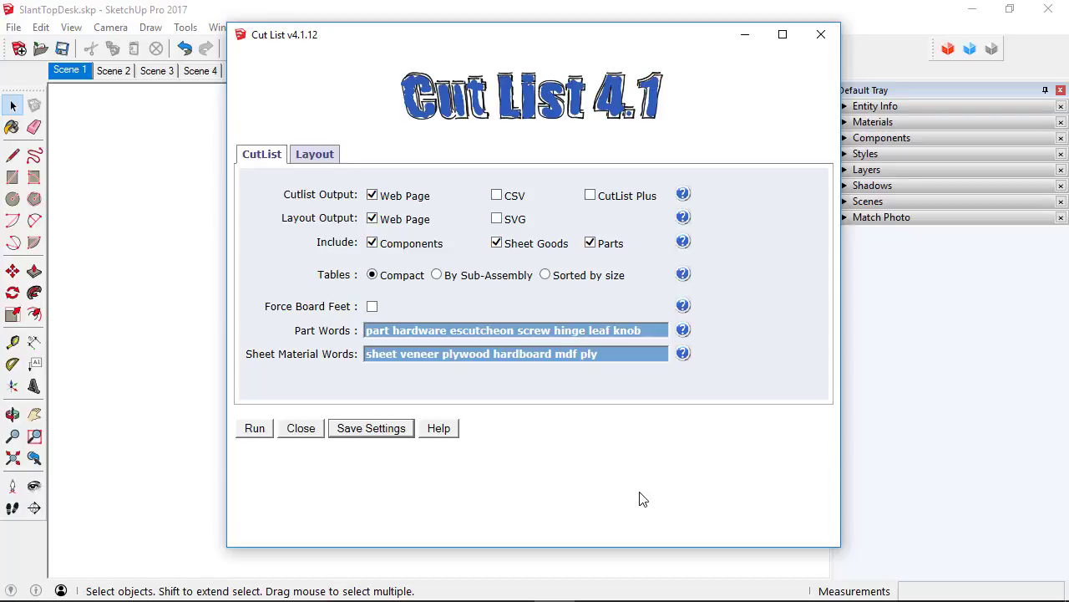
# Set the saw kerf size in the layout settings to 1 x 1/8".
pyautogui.click(330, 159)
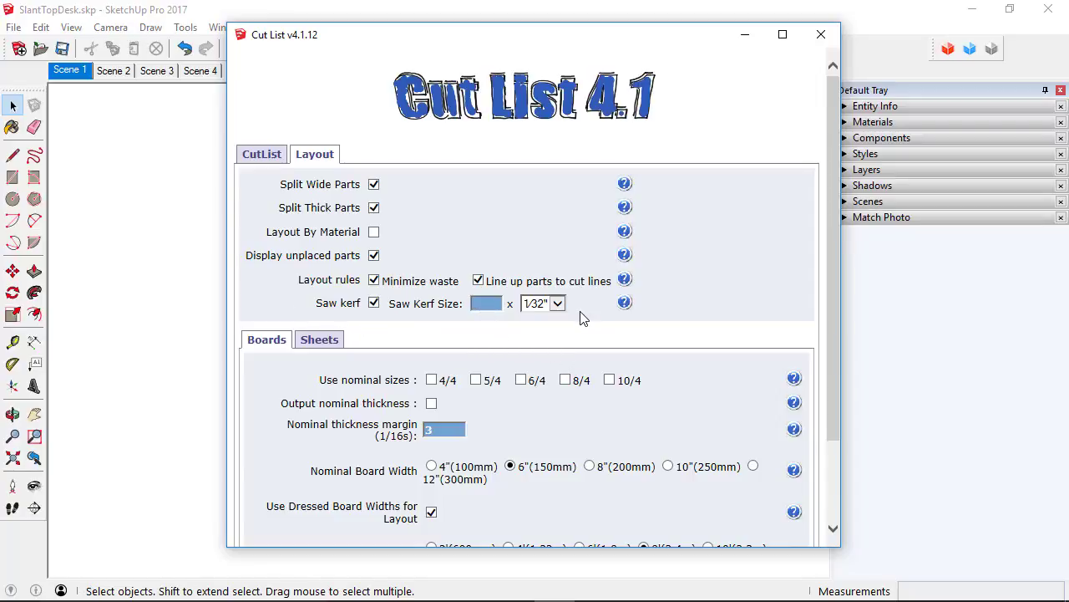
pyautogui.click(556, 303)
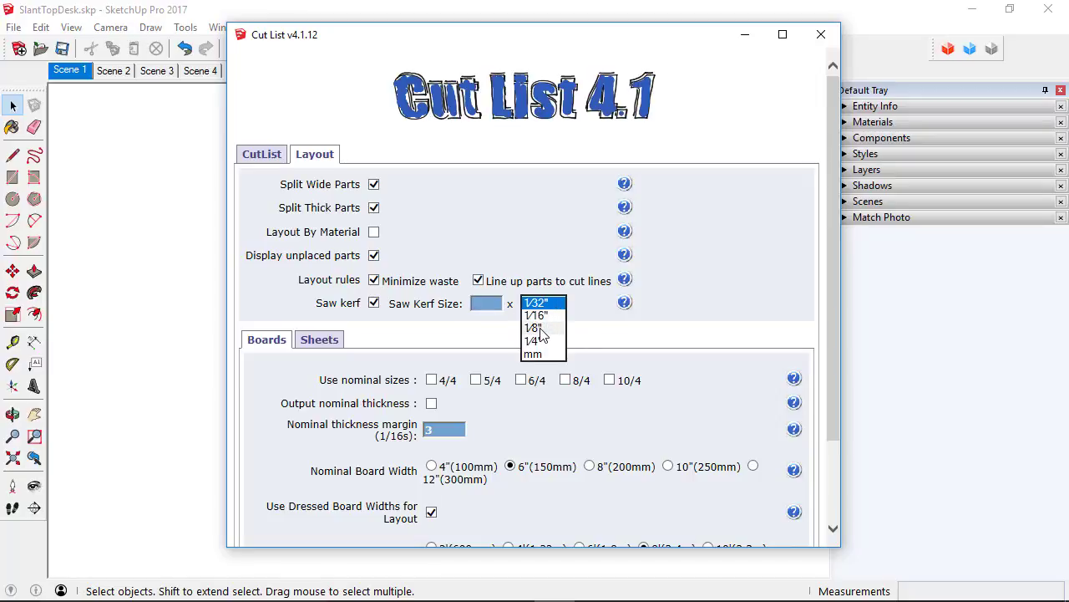
pyautogui.click(540, 329)
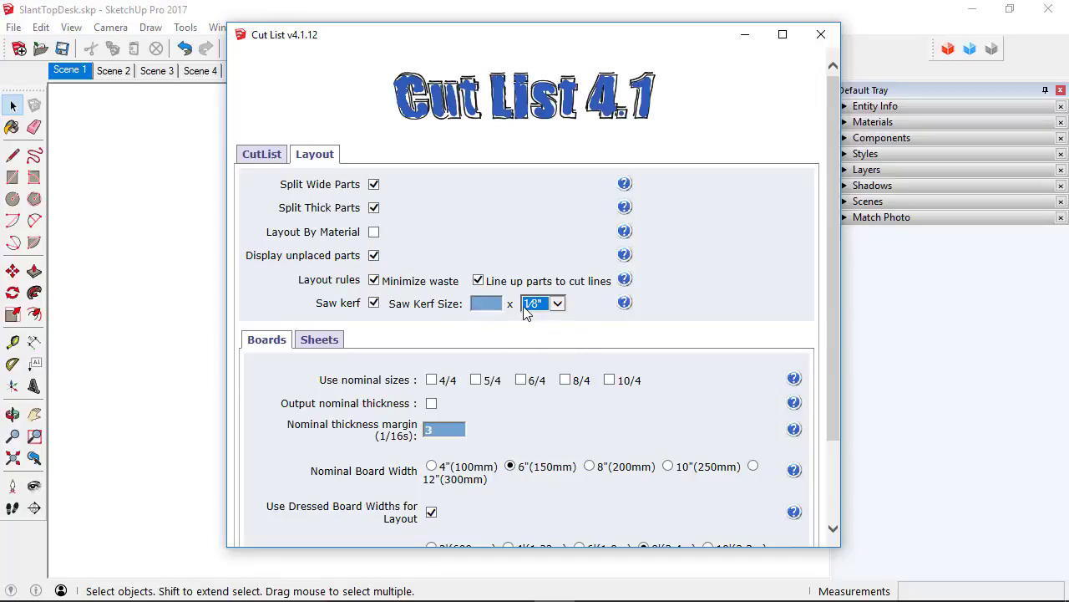
pyautogui.click(479, 303)
pyautogui.write('1')
# Set the saw kerf size to 3 x 1/32".
pyautogui.click(557, 303)
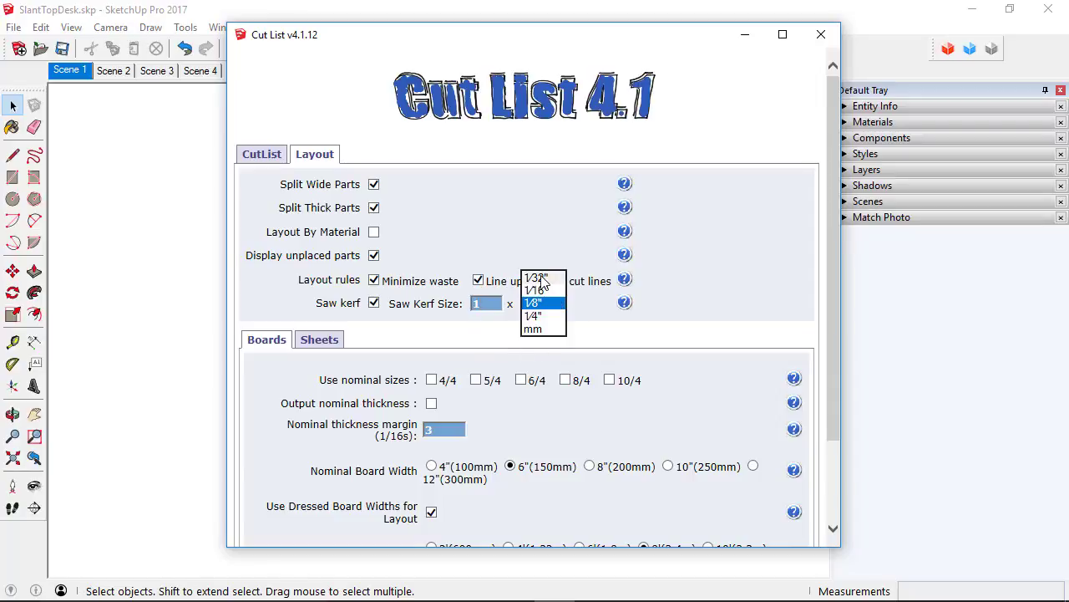
pyautogui.click(542, 281)
pyautogui.click(480, 304)
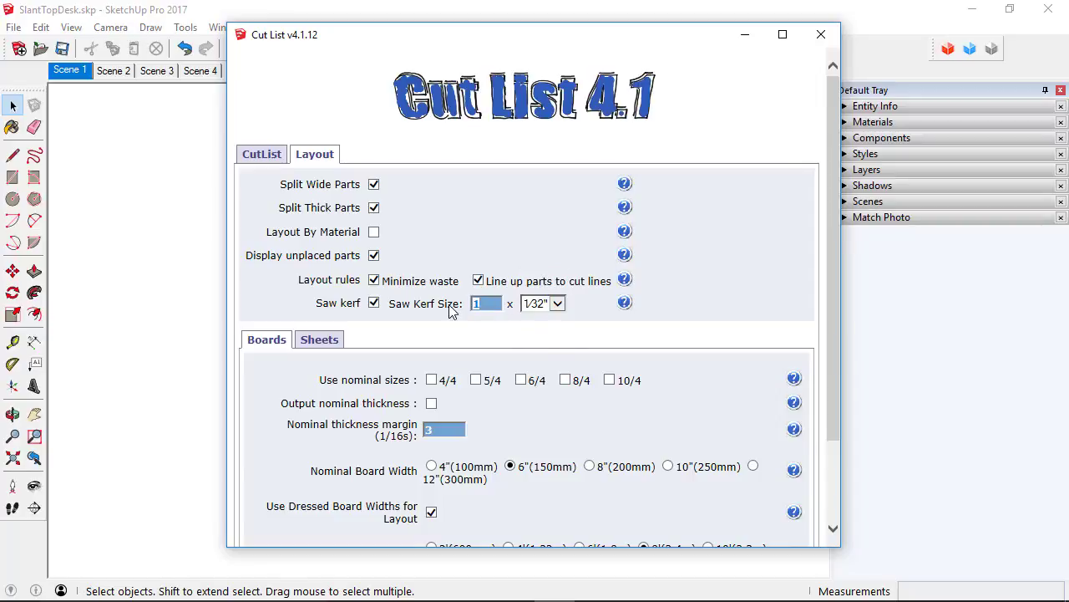
pyautogui.write('3')
# Enable the 4/4 and 8/4 nominal board sizes and set the nominal board width to 8" (200mm).
pyautogui.scroll(-2, 280, 390)
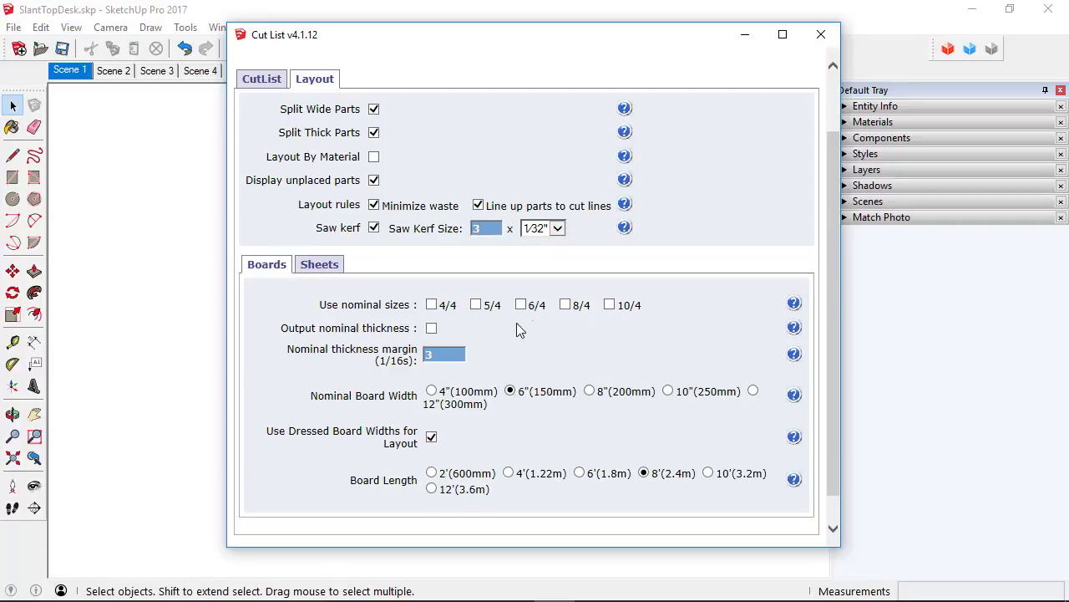
pyautogui.click(431, 305)
pyautogui.click(564, 305)
pyautogui.click(590, 391)
# Check the sheet width and length options and save the layout settings.
pyautogui.click(315, 266)
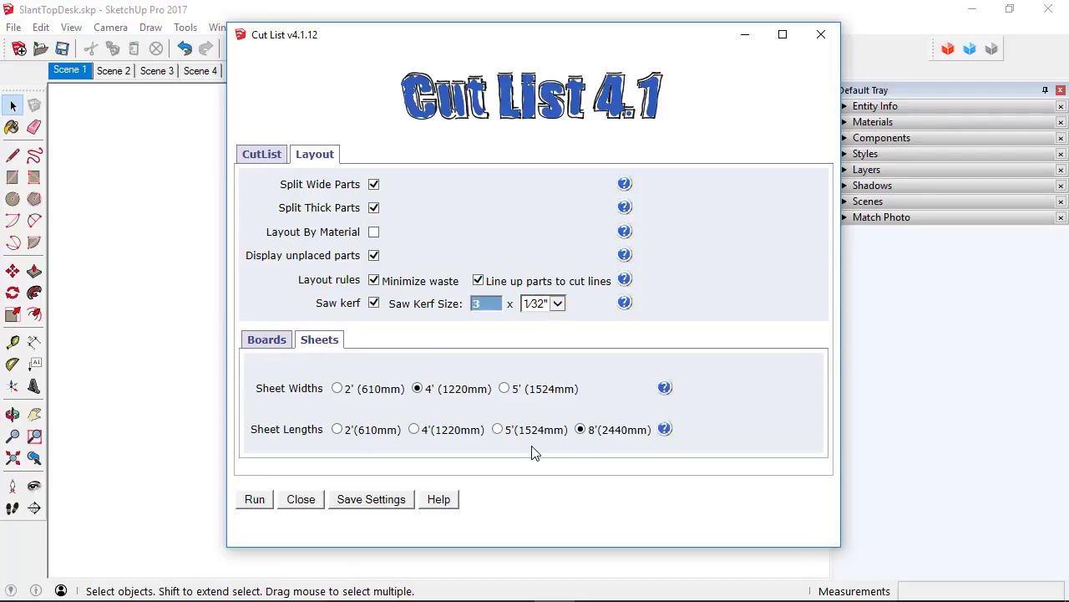
pyautogui.click(374, 506)
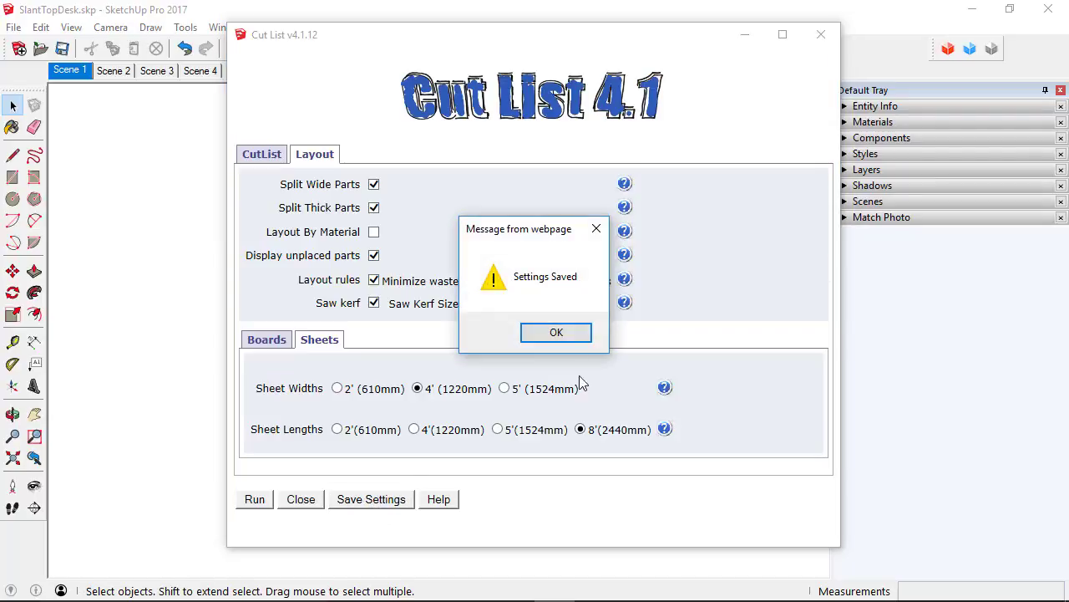
pyautogui.click(565, 332)
# Run the cut list on everything visible in the model and move the cutting diagram window fully into view.
pyautogui.click(249, 158)
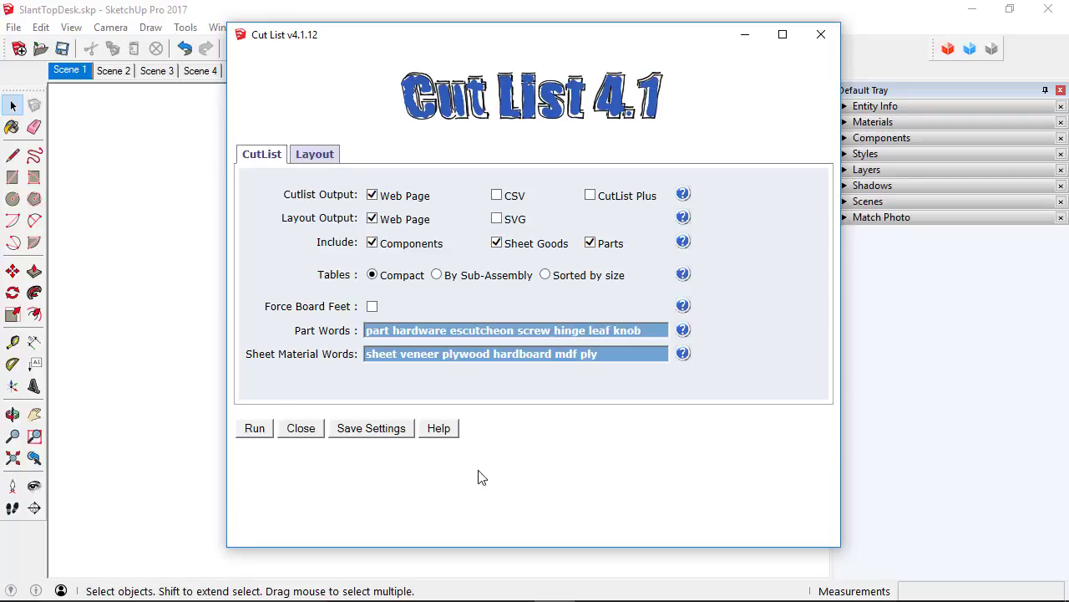
pyautogui.click(256, 428)
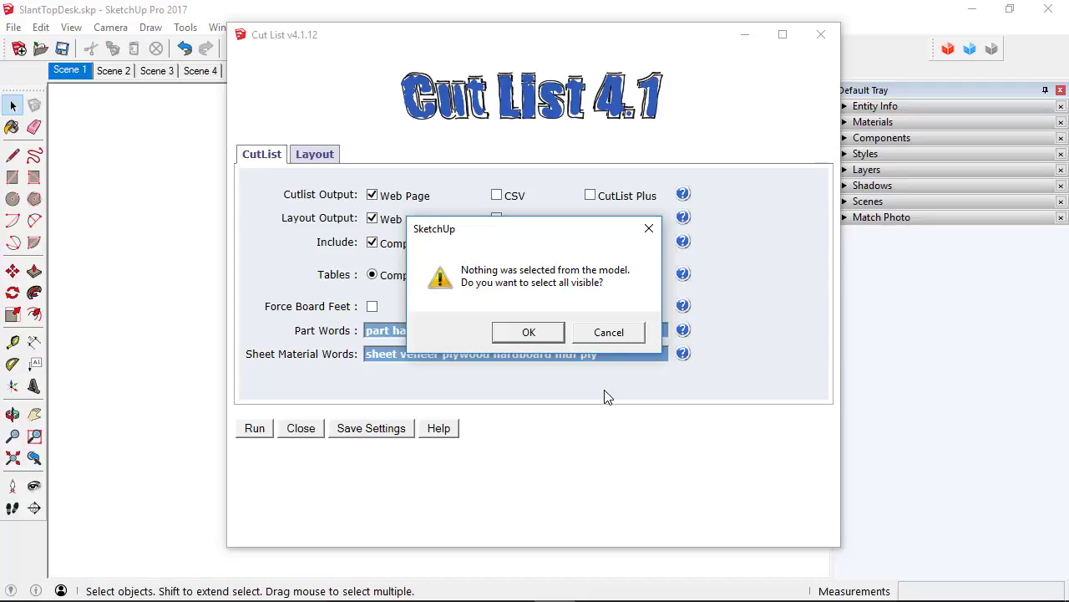
pyautogui.click(530, 332)
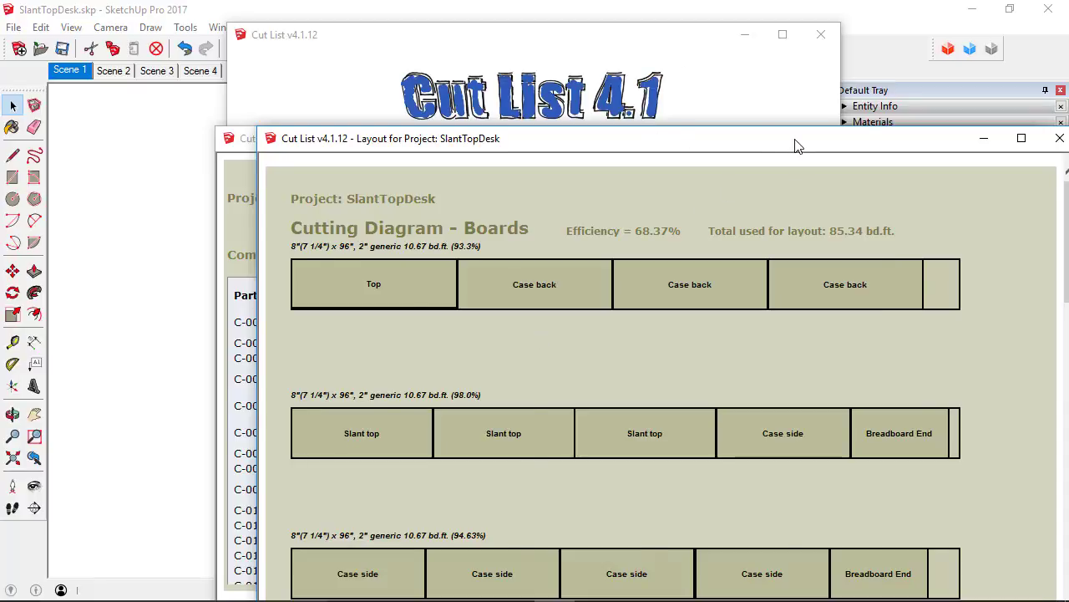
pyautogui.moveTo(795, 142); pyautogui.dragTo(668, 37)
pyautogui.moveTo(635, 375); pyautogui.dragTo(695, 31)
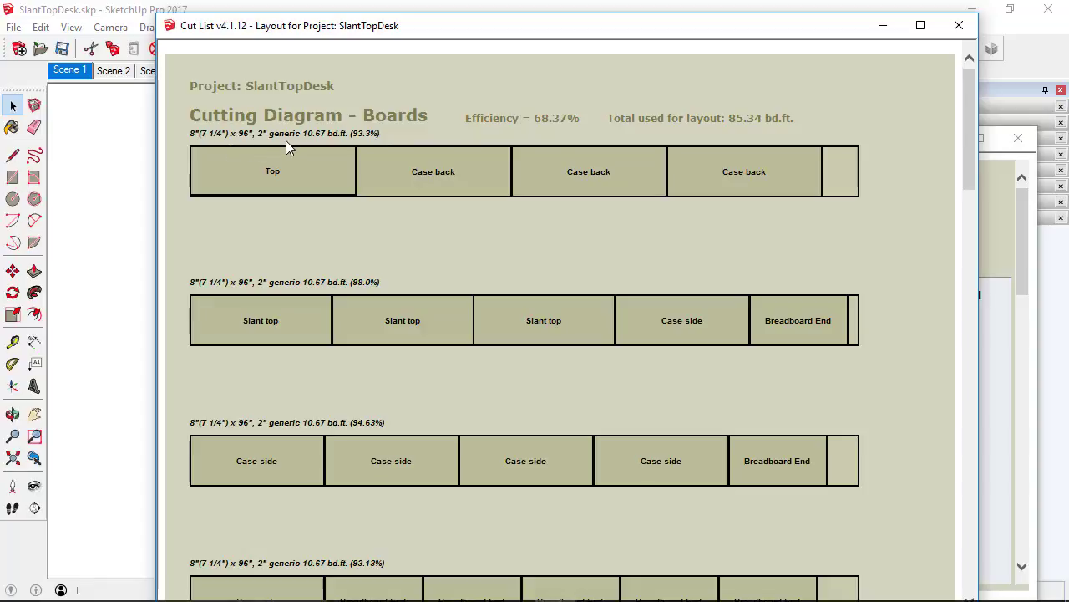
# Review the board and sheet cutting diagrams from start to end and close the layout window.
pyautogui.scroll(-3, 273, 243)
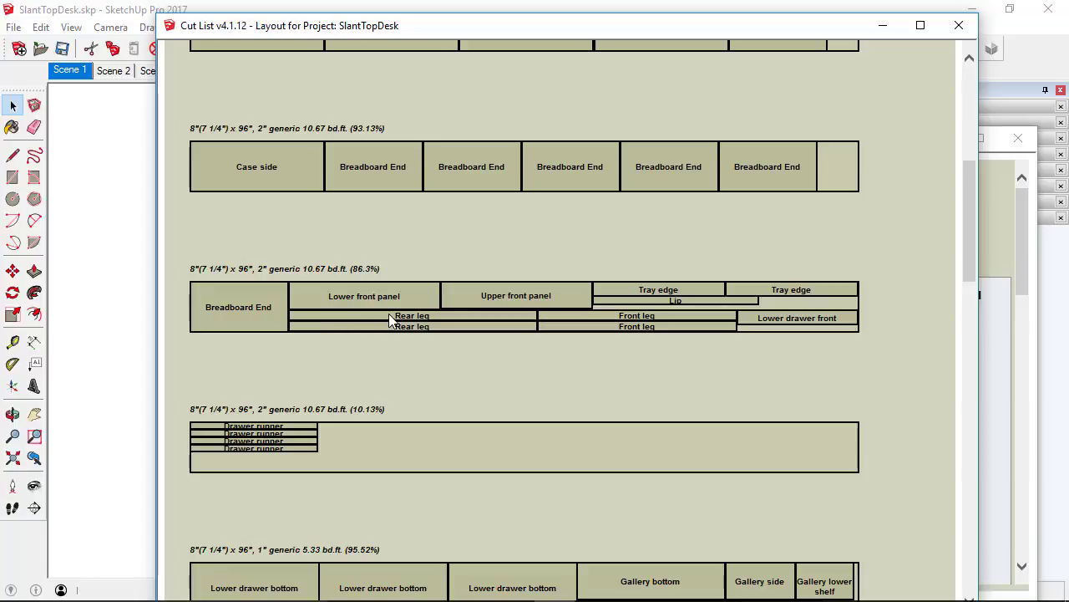
pyautogui.scroll(-1, 393, 305)
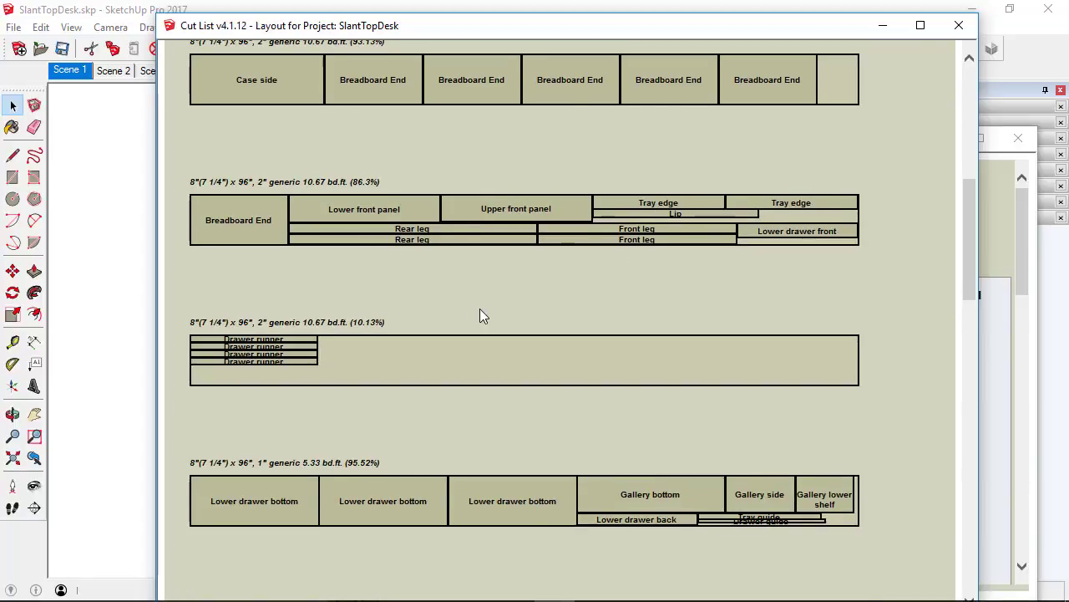
pyautogui.scroll(-2, 298, 194)
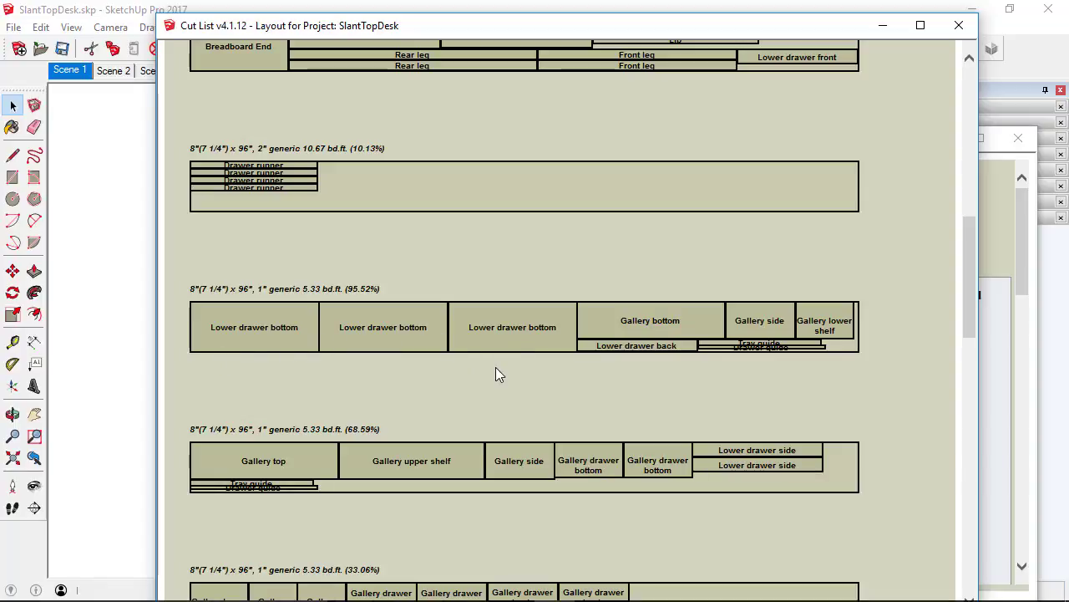
pyautogui.scroll(-3, 496, 367)
pyautogui.scroll(-4, 495, 367)
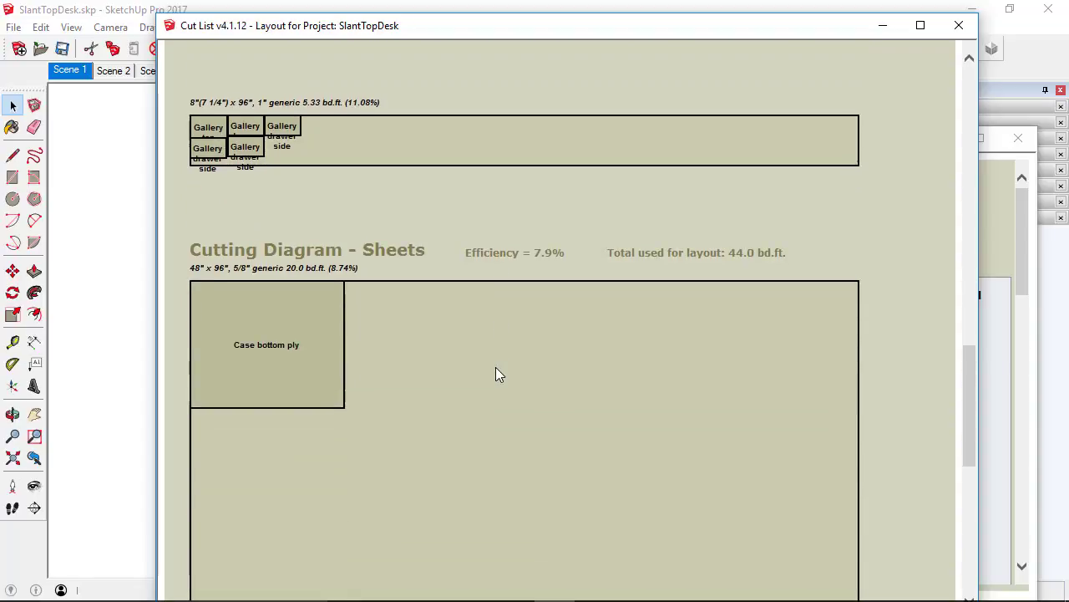
pyautogui.scroll(-2, 495, 366)
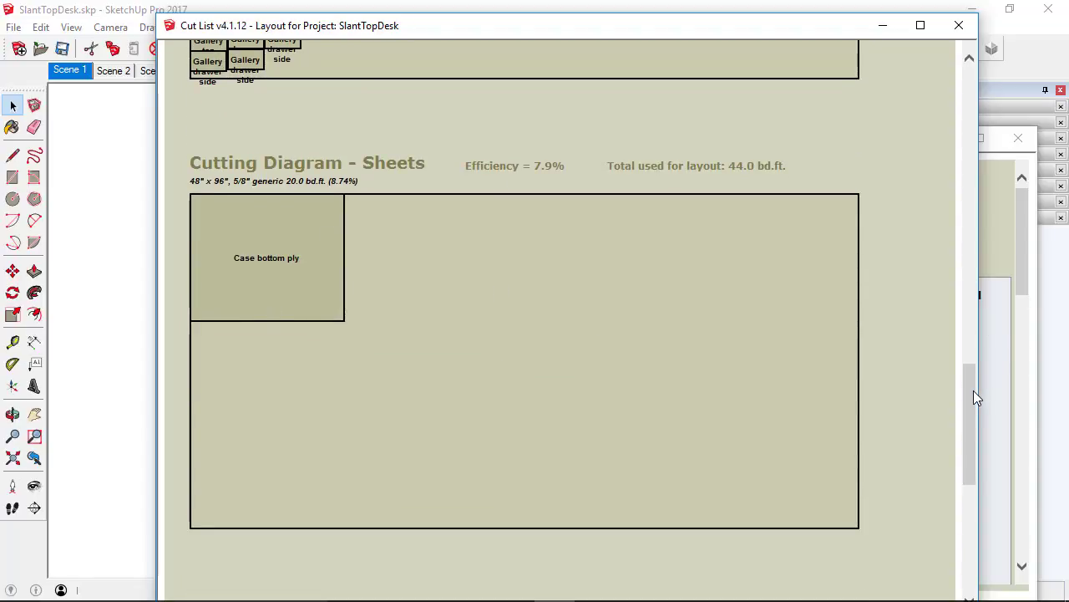
pyautogui.moveTo(971, 391); pyautogui.dragTo(939, 496)
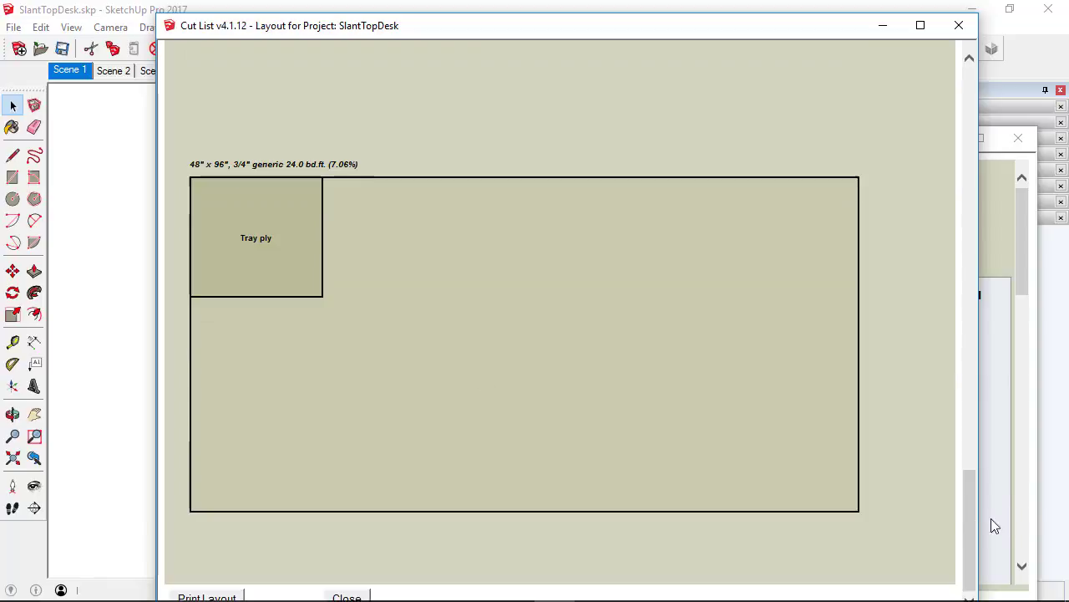
pyautogui.moveTo(971, 526)
pyautogui.mouseDown()
pyautogui.moveTo(982, 428)
pyautogui.moveTo(967, 507)
pyautogui.mouseUp()
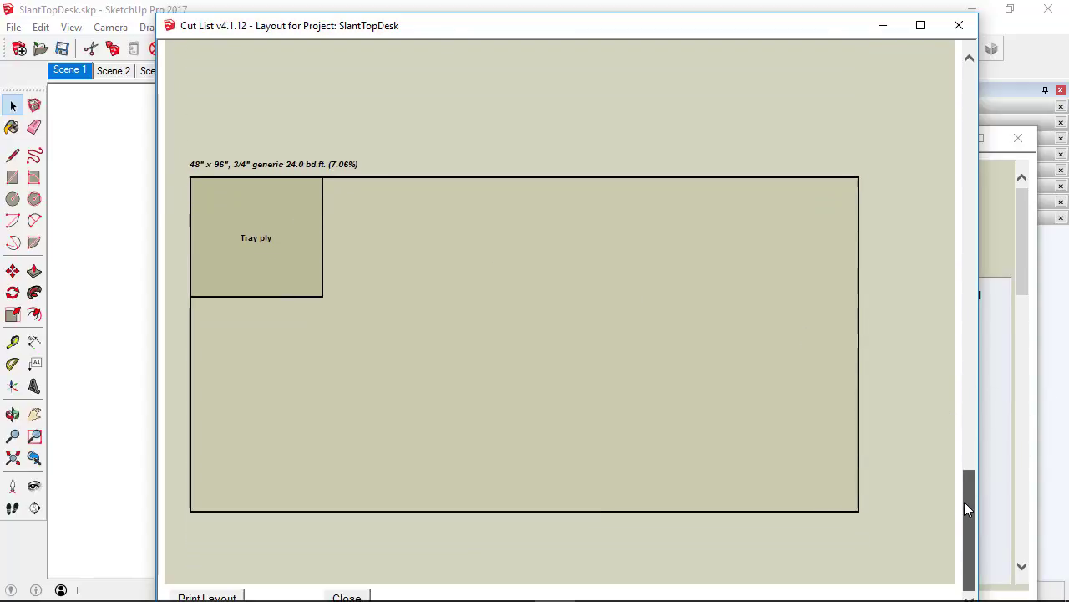
pyautogui.click(350, 595)
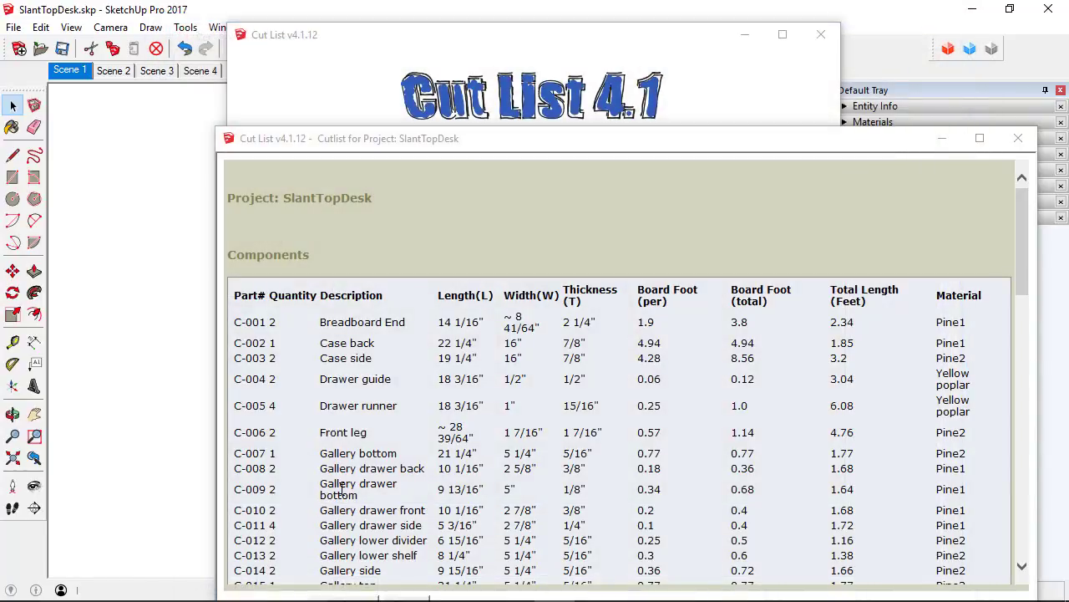
# Move the cut list report fully into view and review the components table with its sizes, board feet and materials.
pyautogui.moveTo(548, 142); pyautogui.dragTo(467, 31)
pyautogui.scroll(-5, 607, 293)
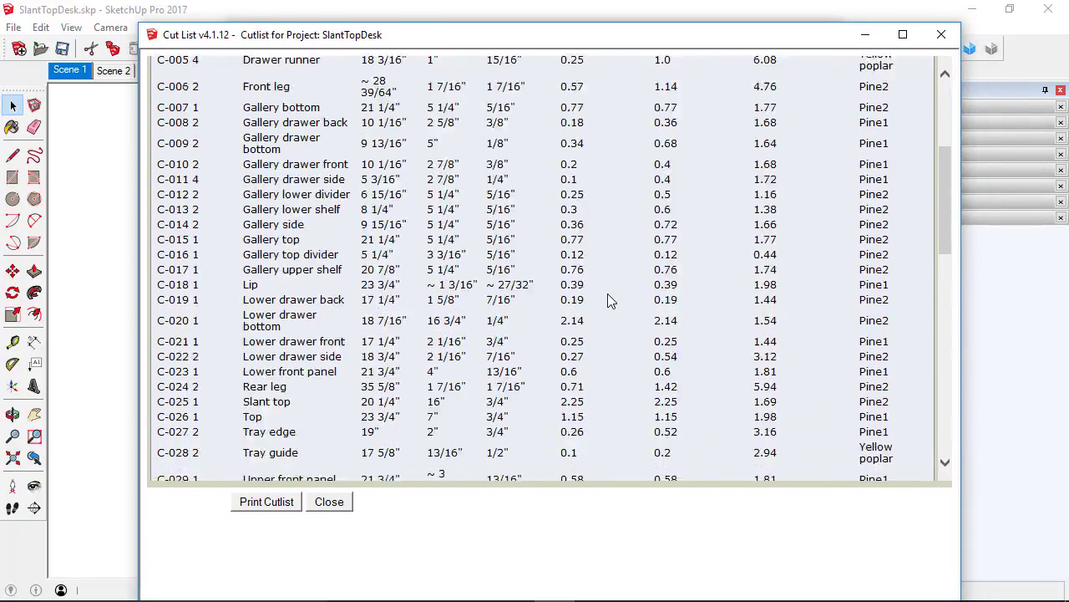
pyautogui.scroll(2, 609, 294)
pyautogui.scroll(3, 609, 294)
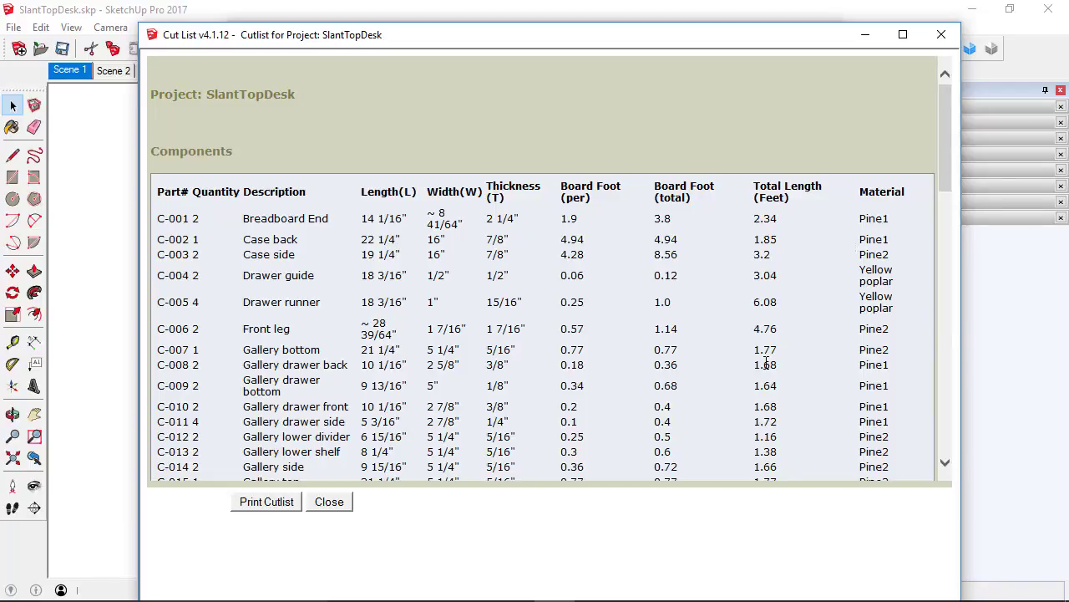
pyautogui.scroll(-6, 766, 362)
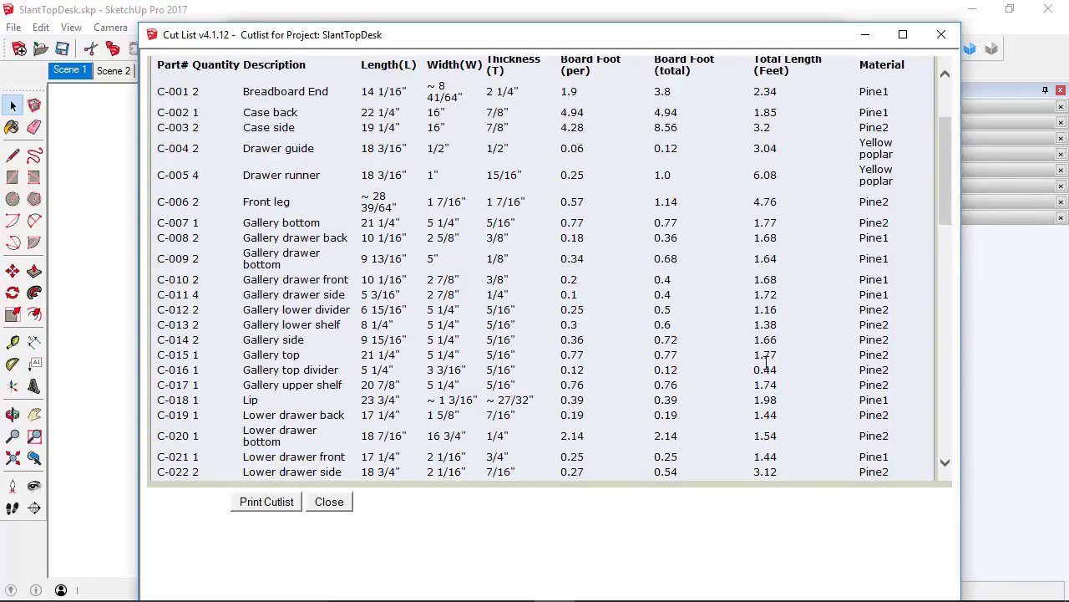
pyautogui.scroll(-3, 766, 363)
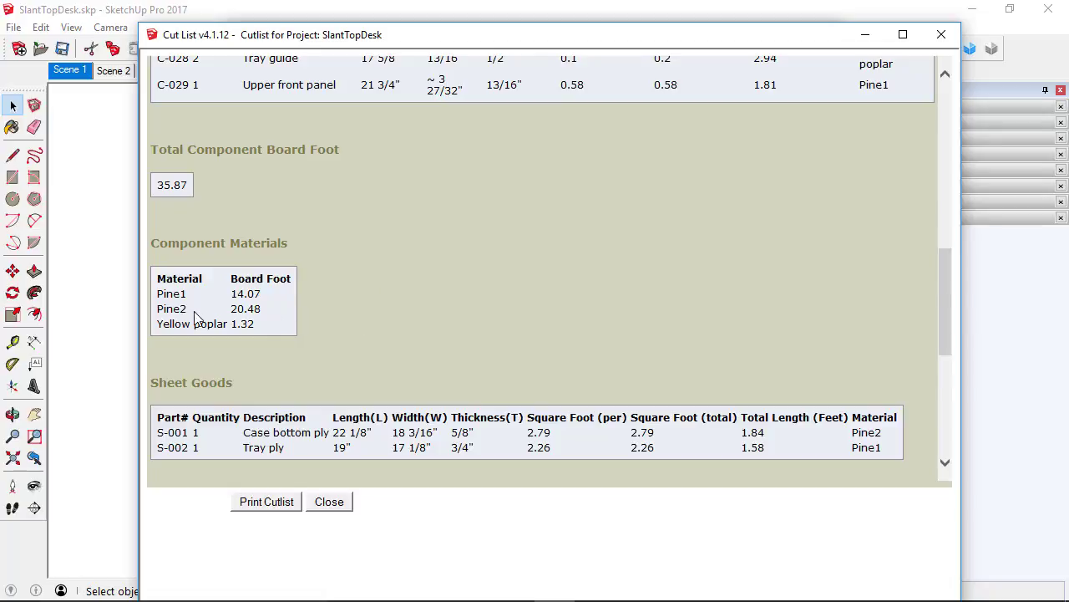
# Review the component materials, sheet goods and other parts sections of the report, and return to the components table.
pyautogui.scroll(-1, 449, 301)
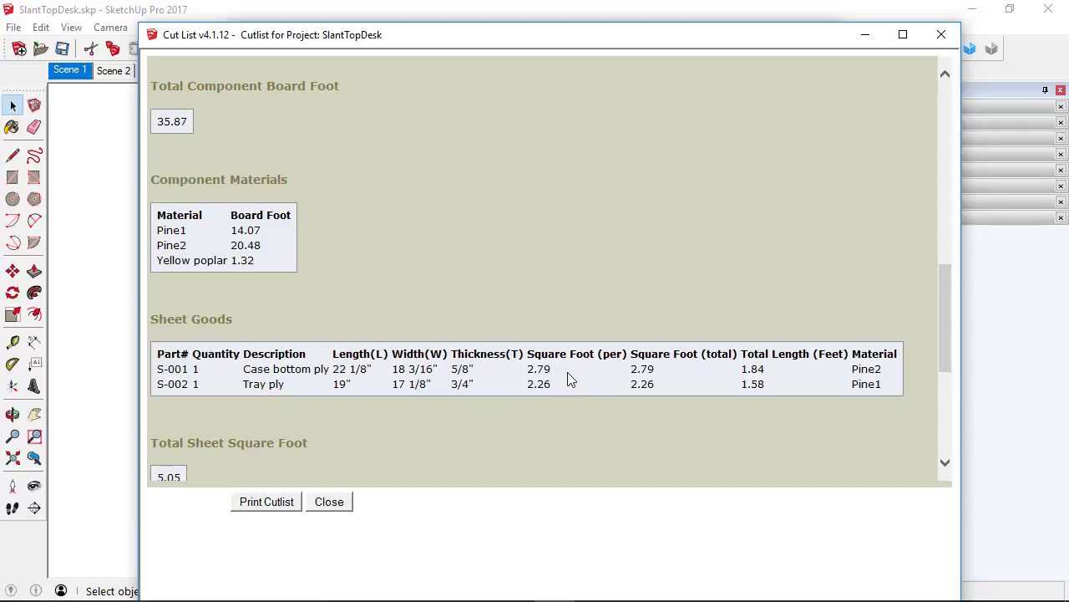
pyautogui.scroll(-1, 556, 399)
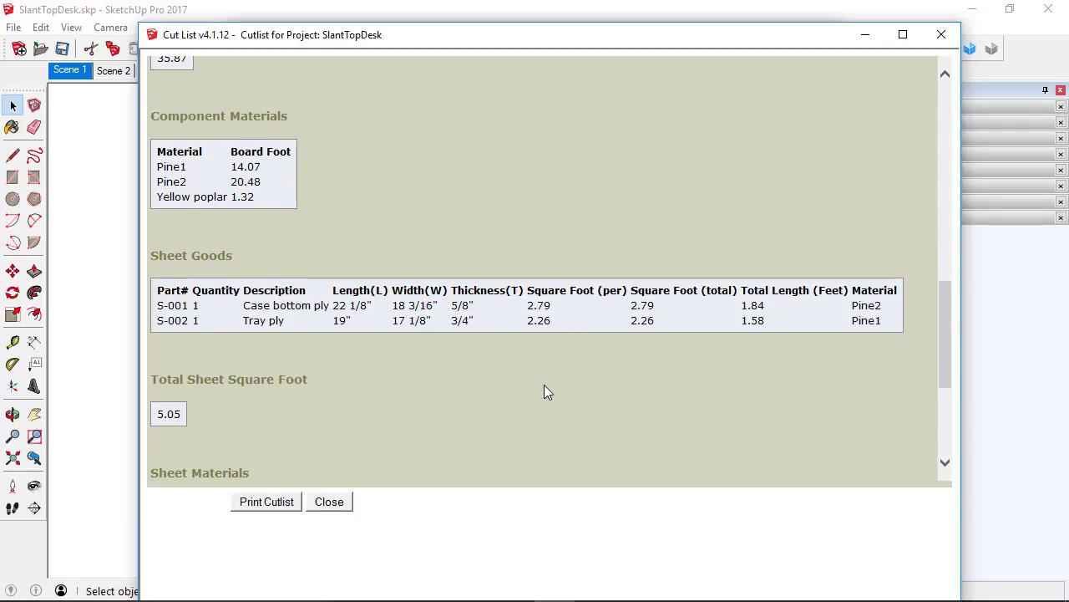
pyautogui.scroll(-1, 409, 387)
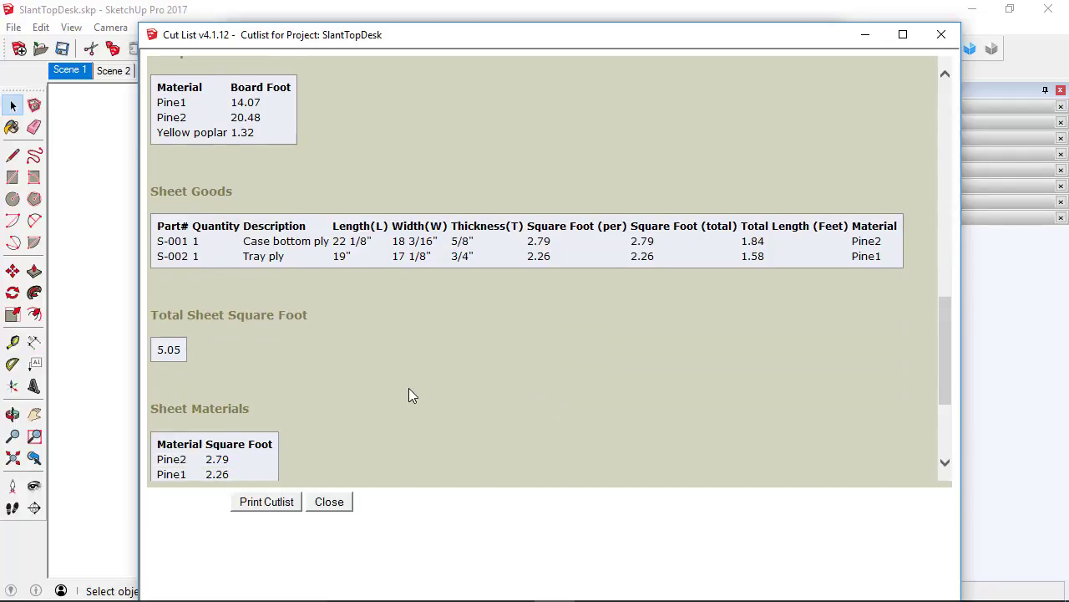
pyautogui.scroll(-2, 409, 388)
pyautogui.scroll(-1, 487, 322)
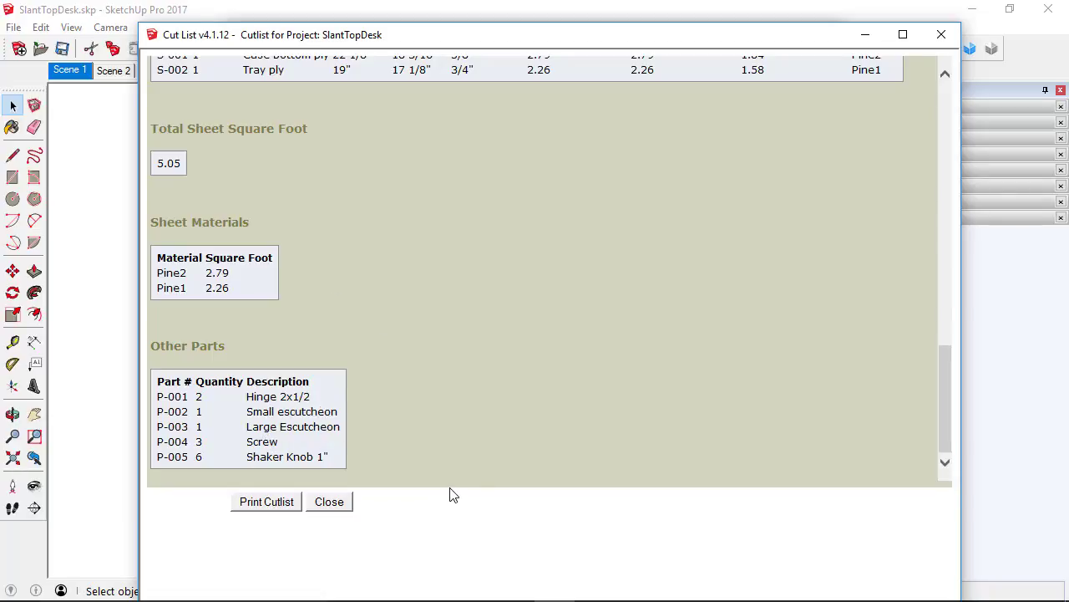
pyautogui.moveTo(945, 376); pyautogui.dragTo(950, 211)
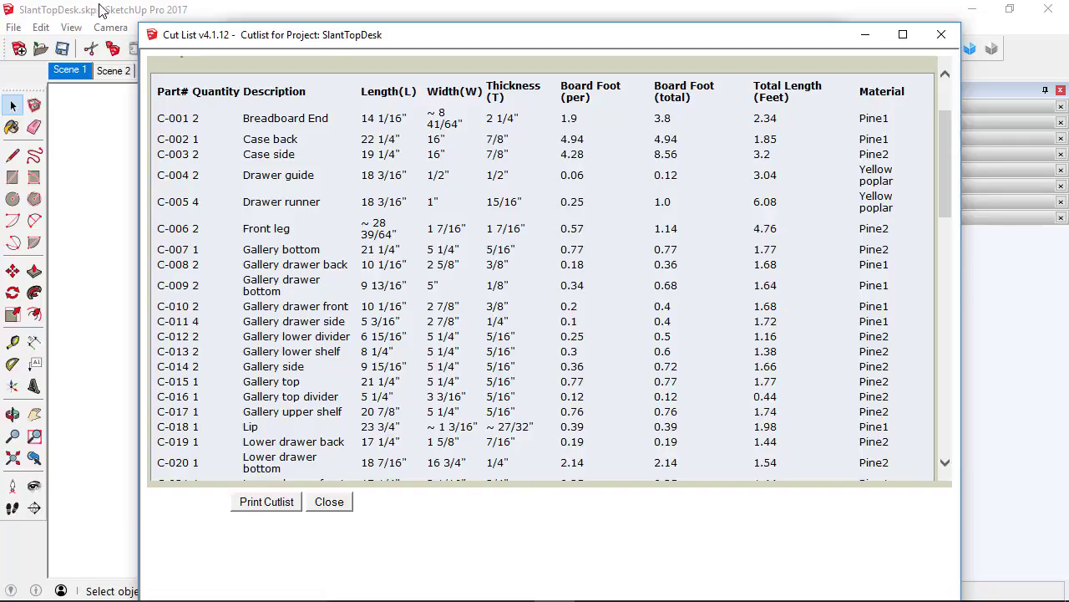
# Minimize the cut list report and the Cut List settings window, and deselect the desk parts.
pyautogui.click(862, 43)
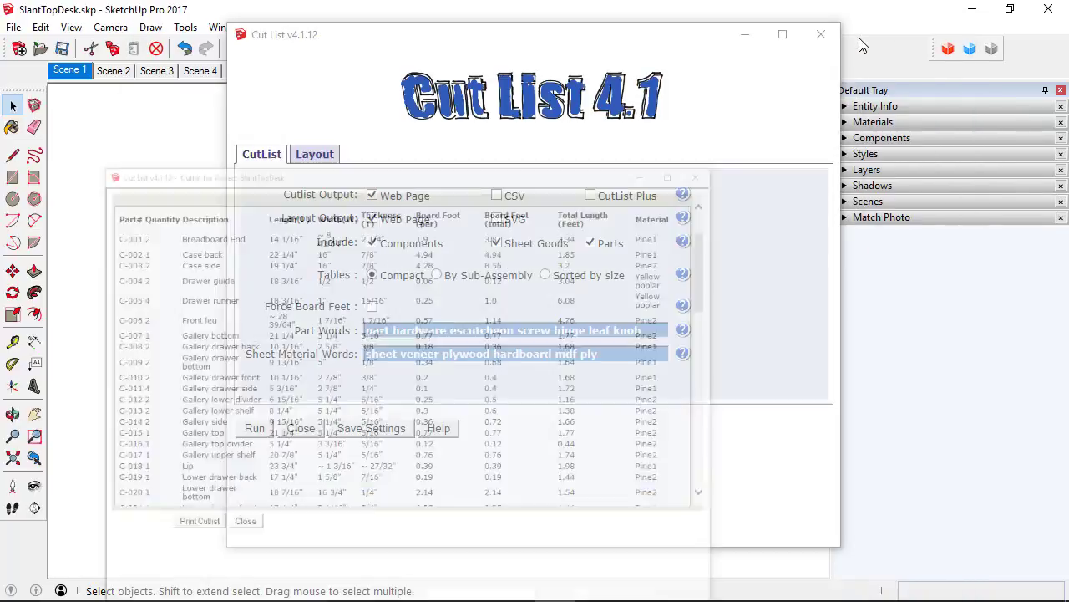
pyautogui.click(750, 36)
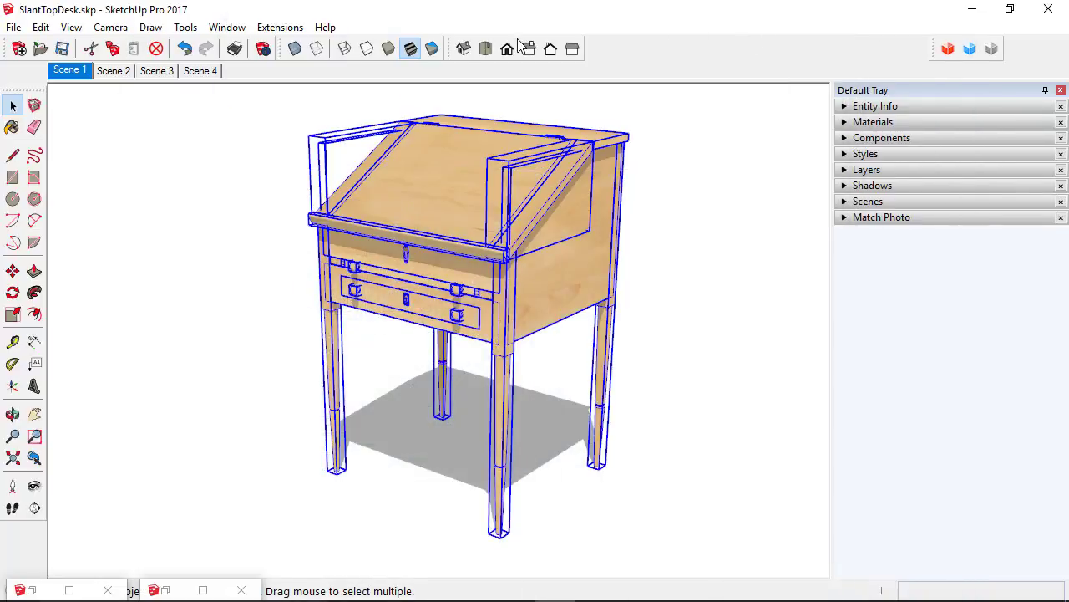
pyautogui.click(301, 362)
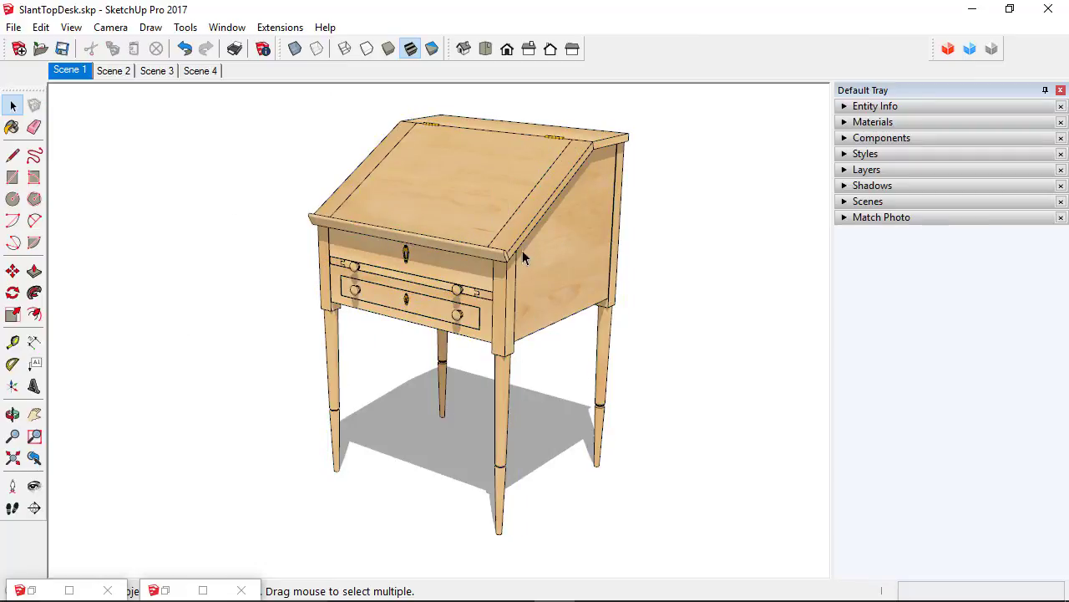
# Examine the desk's case side, underside and back from several angles.
pyautogui.moveTo(523, 253); pyautogui.dragTo(451, 225, button='middle')
pyautogui.scroll(5, 409, 212)
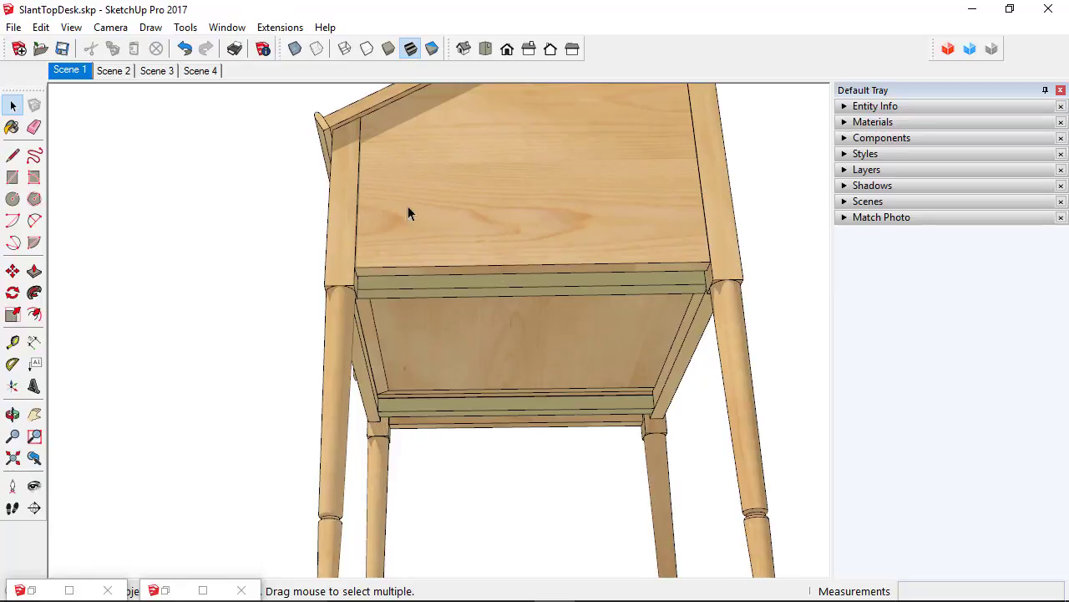
pyautogui.scroll(-2, 491, 270)
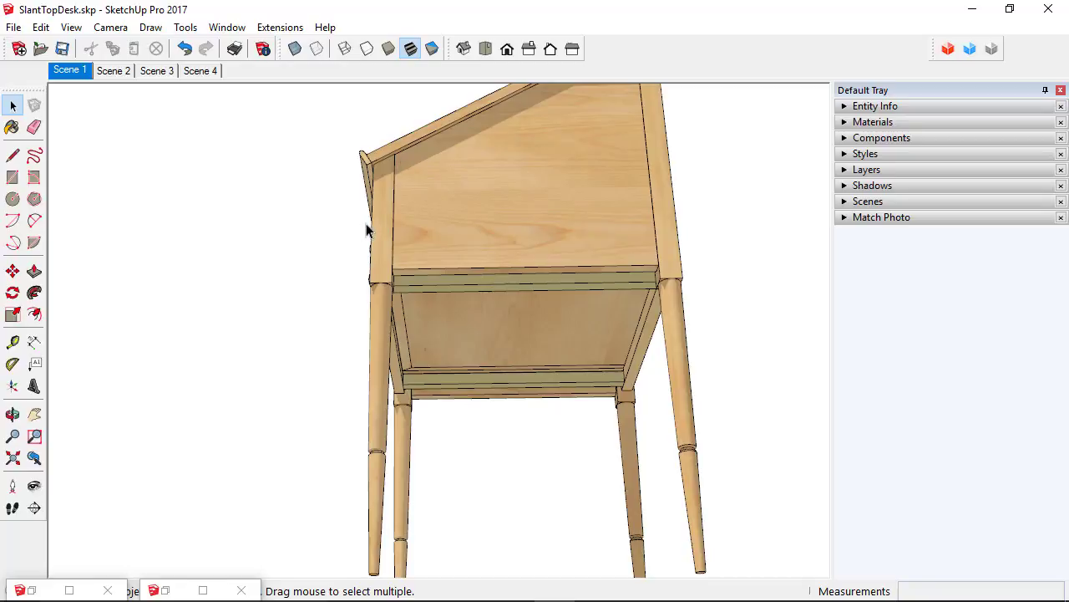
pyautogui.scroll(-3, 392, 209)
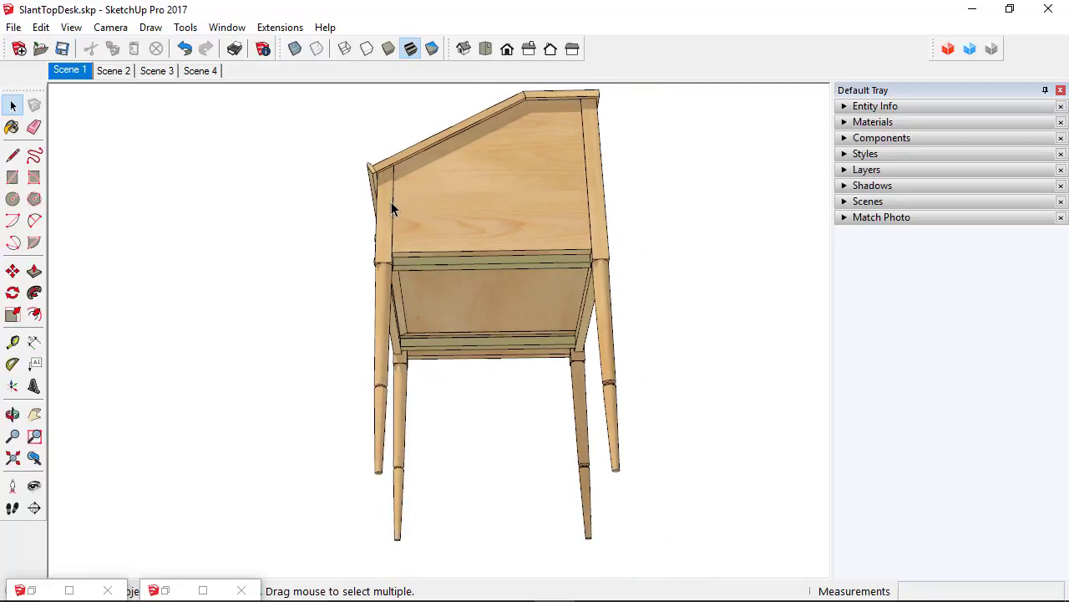
pyautogui.moveTo(389, 203); pyautogui.dragTo(239, 387, button='middle')
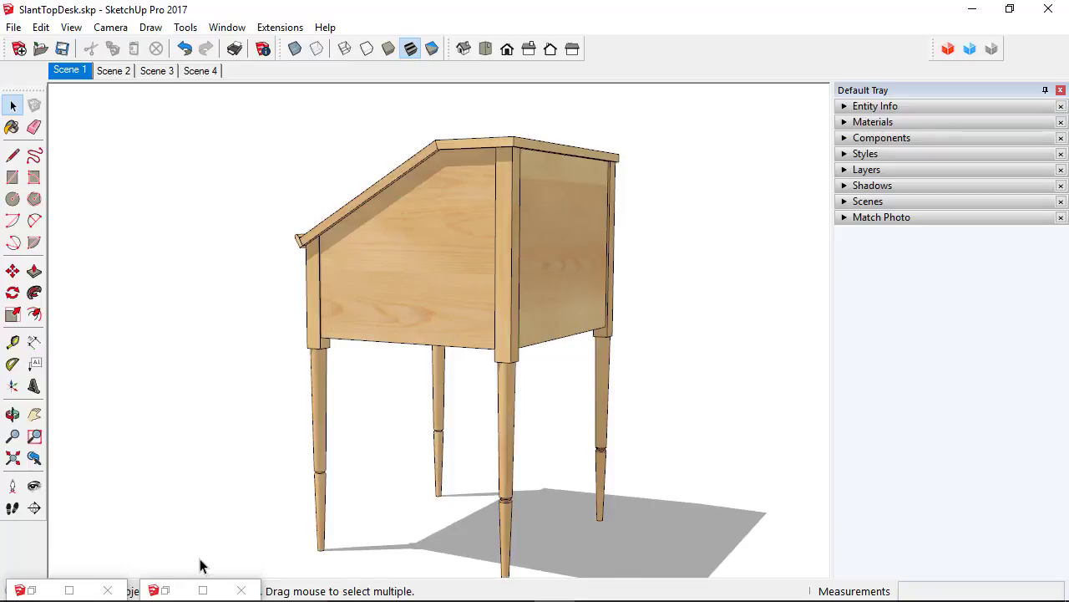
# Restore the minimized cut list report and close it.
pyautogui.click(24, 589)
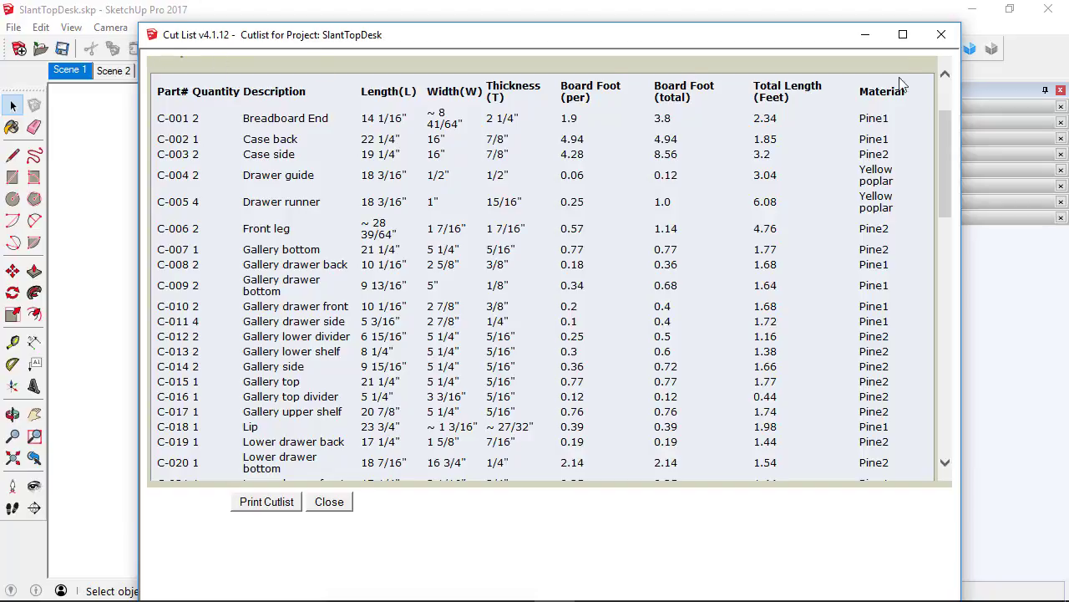
pyautogui.click(941, 35)
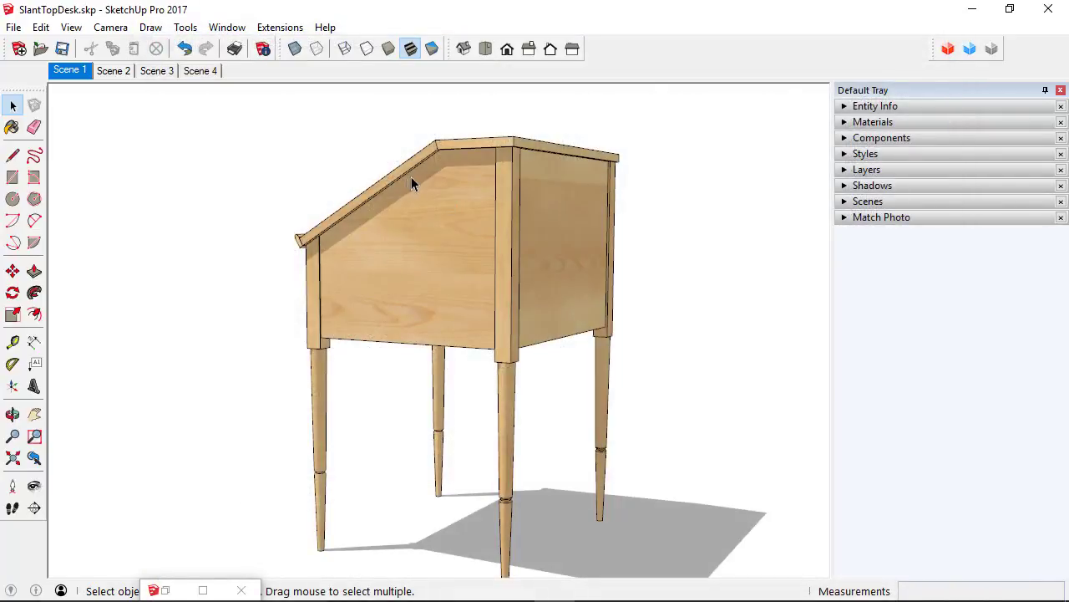
# Select the breadboard end at the side of the slant top and examine its bounding box against the board's slope.
pyautogui.moveTo(263, 280); pyautogui.dragTo(803, 458, button='middle')
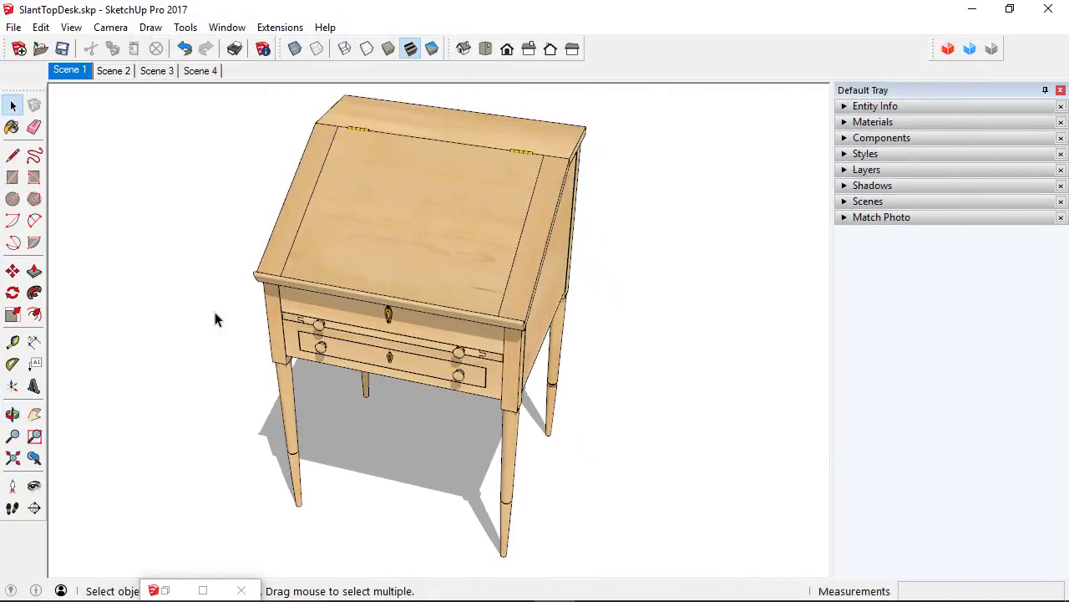
pyautogui.moveTo(214, 317); pyautogui.dragTo(460, 281, button='middle')
pyautogui.click(397, 291)
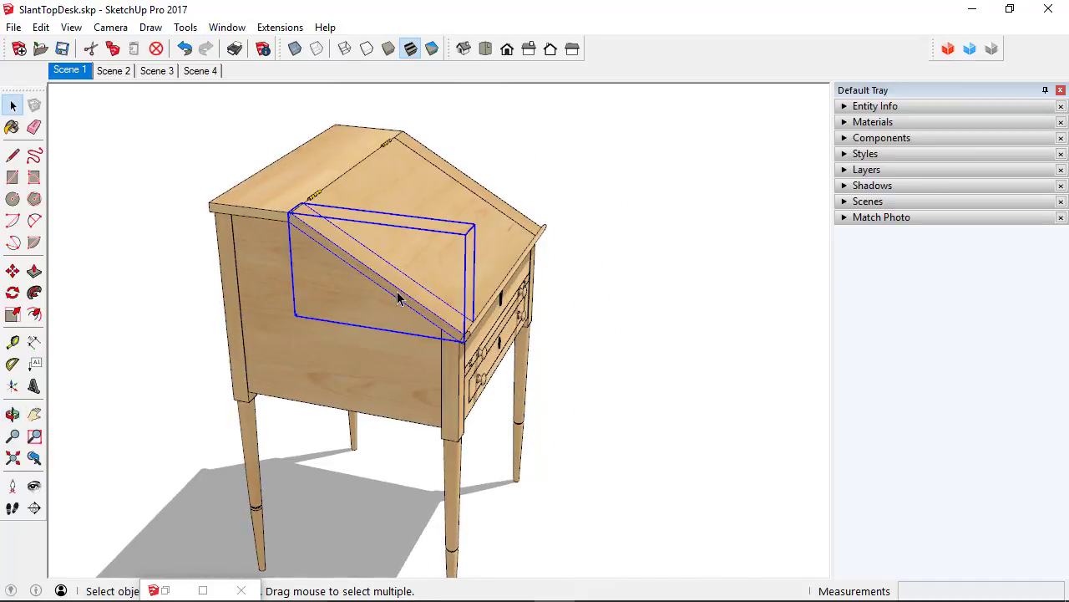
pyautogui.moveTo(397, 291); pyautogui.dragTo(390, 238, button='middle')
pyautogui.scroll(5, 389, 238)
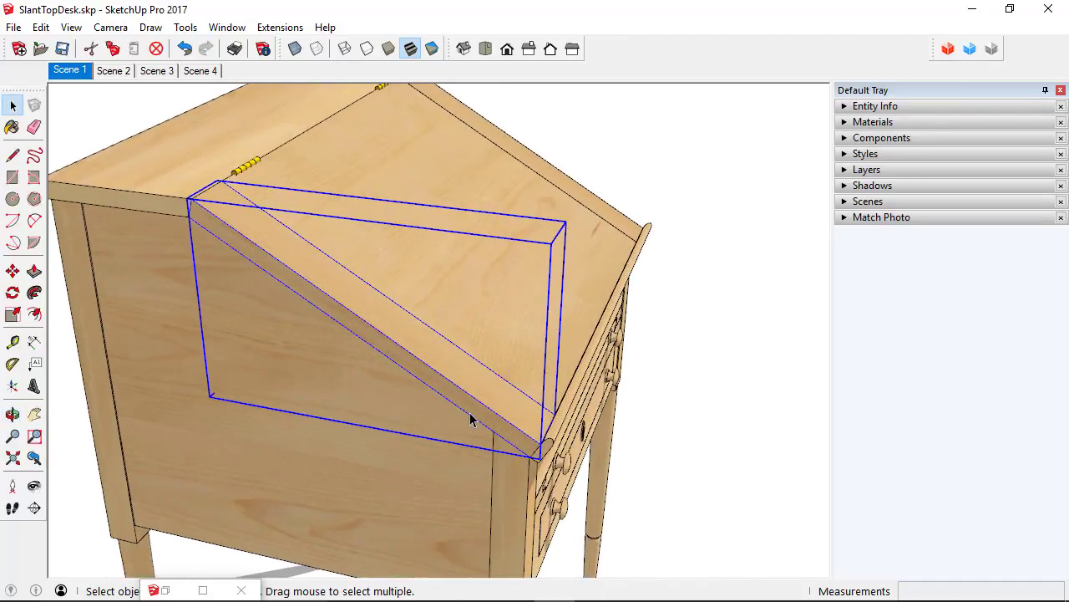
pyautogui.moveTo(470, 416); pyautogui.dragTo(377, 342, button='middle')
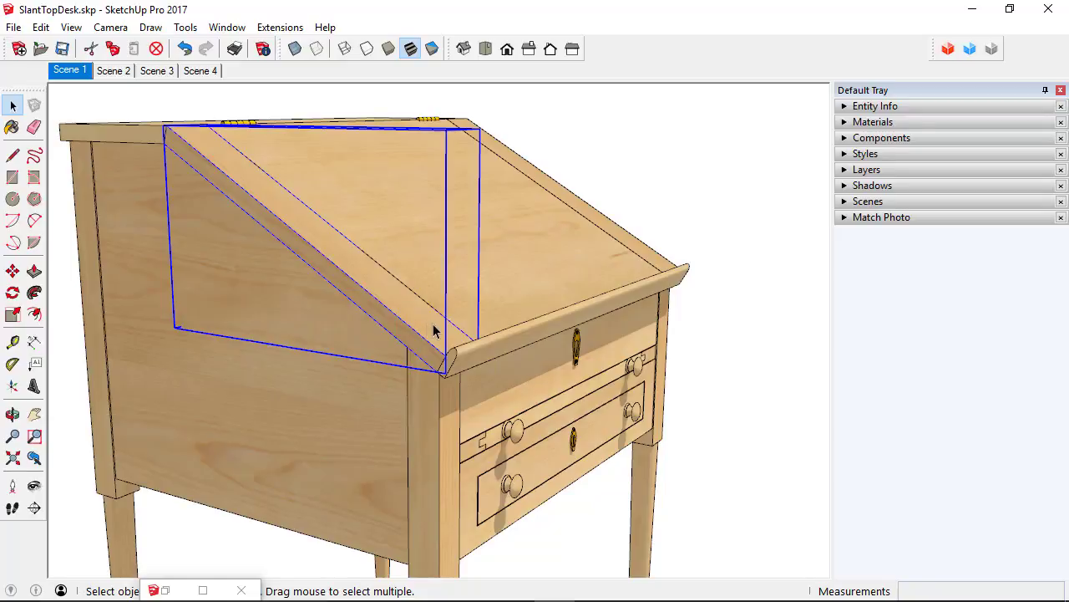
# Select the front lip and the adjoining breadboard end in turn, and examine their bounding boxes up close.
pyautogui.moveTo(433, 330); pyautogui.dragTo(430, 406, button='middle')
pyautogui.scroll(6, 461, 406)
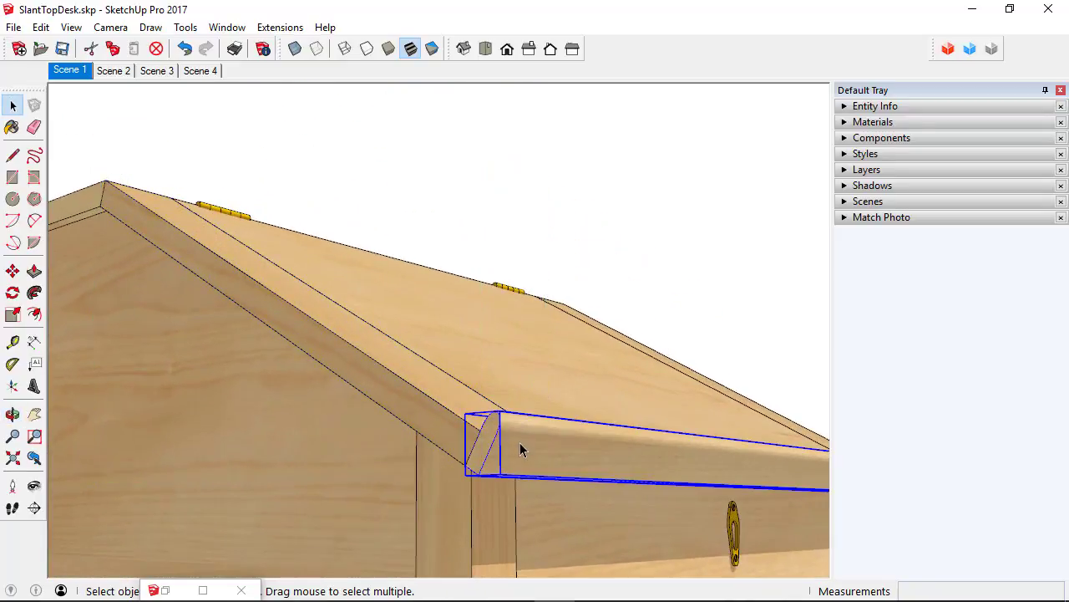
pyautogui.moveTo(520, 450); pyautogui.dragTo(633, 442, button='middle')
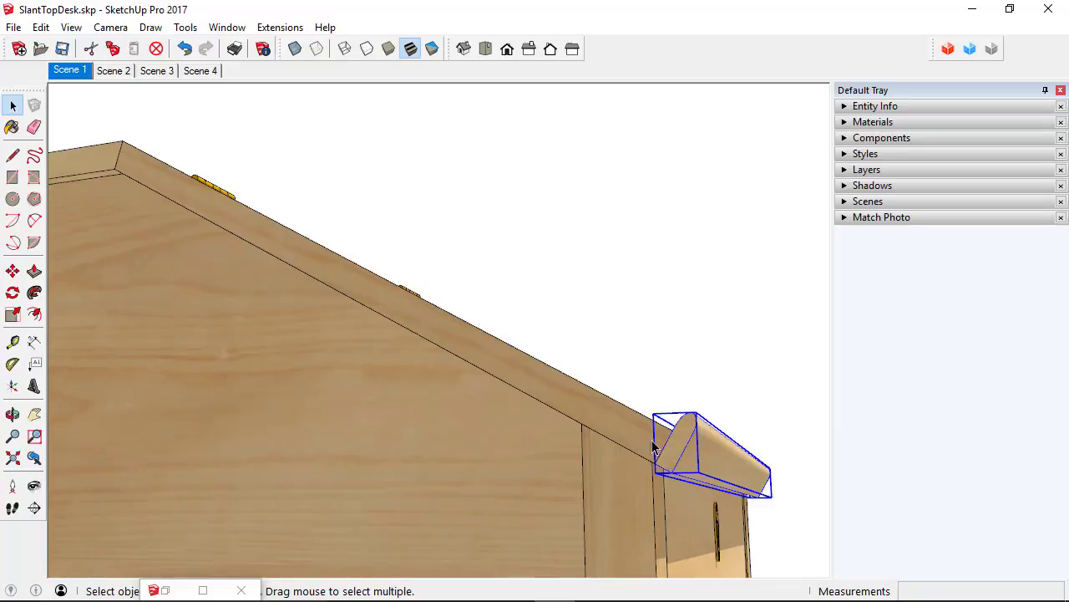
pyautogui.click(651, 438)
pyautogui.moveTo(545, 418); pyautogui.dragTo(581, 438, button='middle')
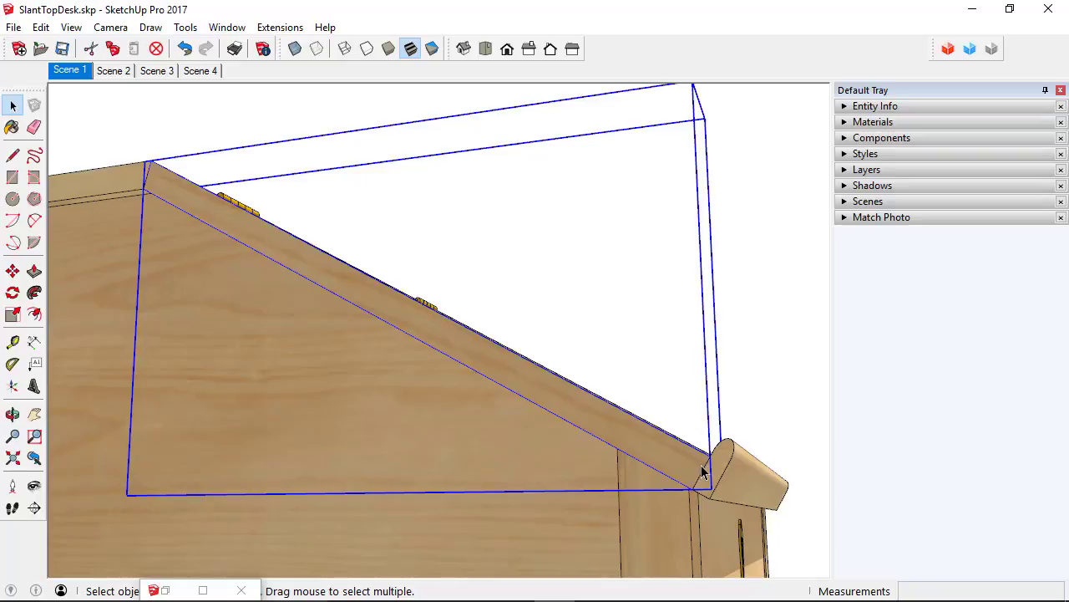
pyautogui.scroll(3, 693, 493)
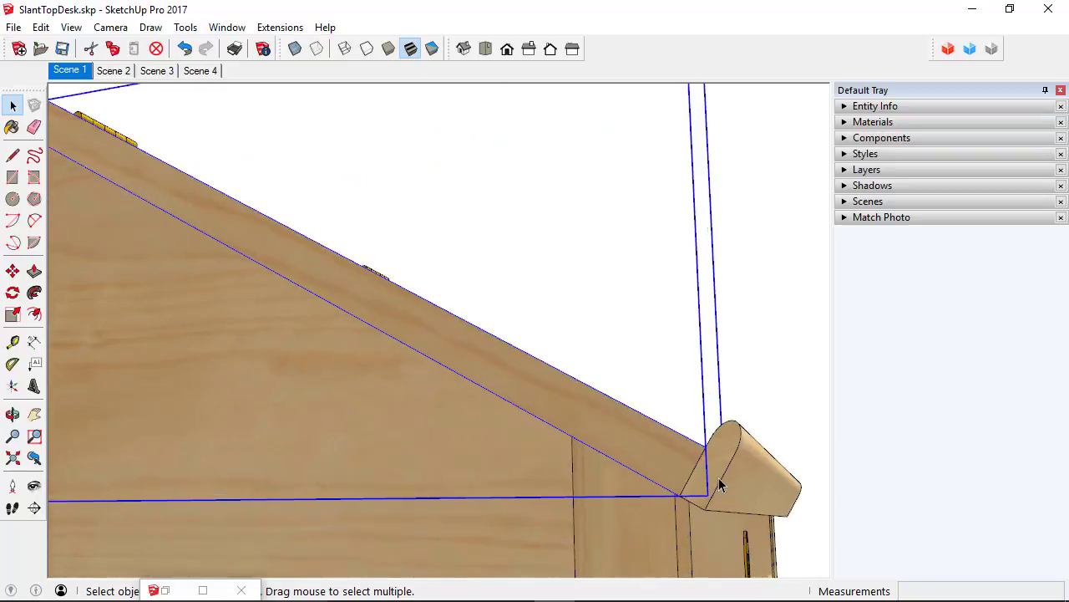
pyautogui.moveTo(690, 496); pyautogui.dragTo(444, 387, button='middle')
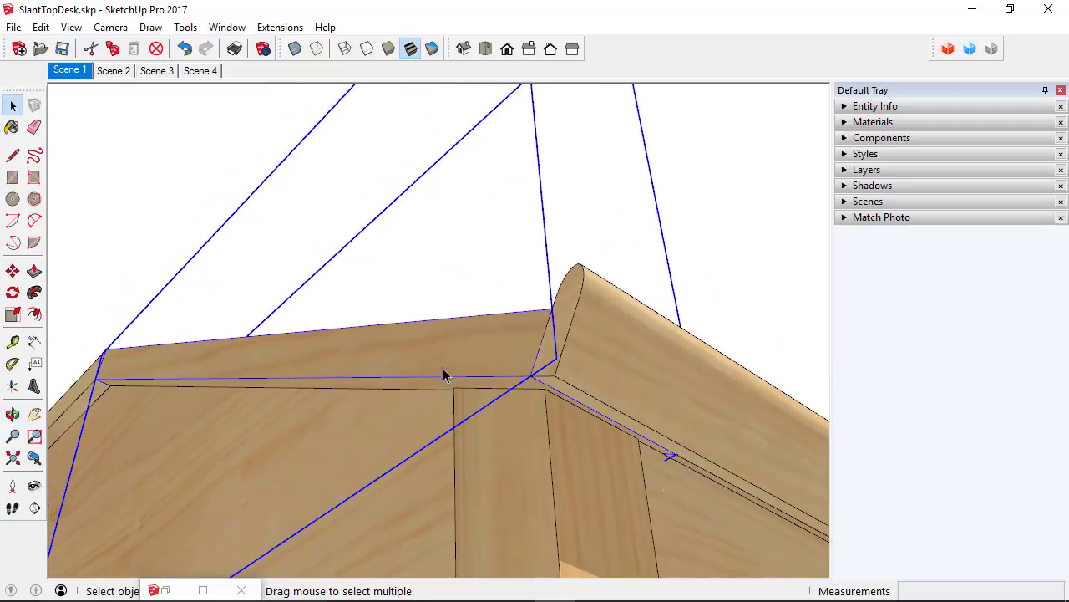
# Change the breadboard end's component axes, with the origin at its lower front corner, red along the front edge and green up the slope.
pyautogui.rightClick(451, 361)
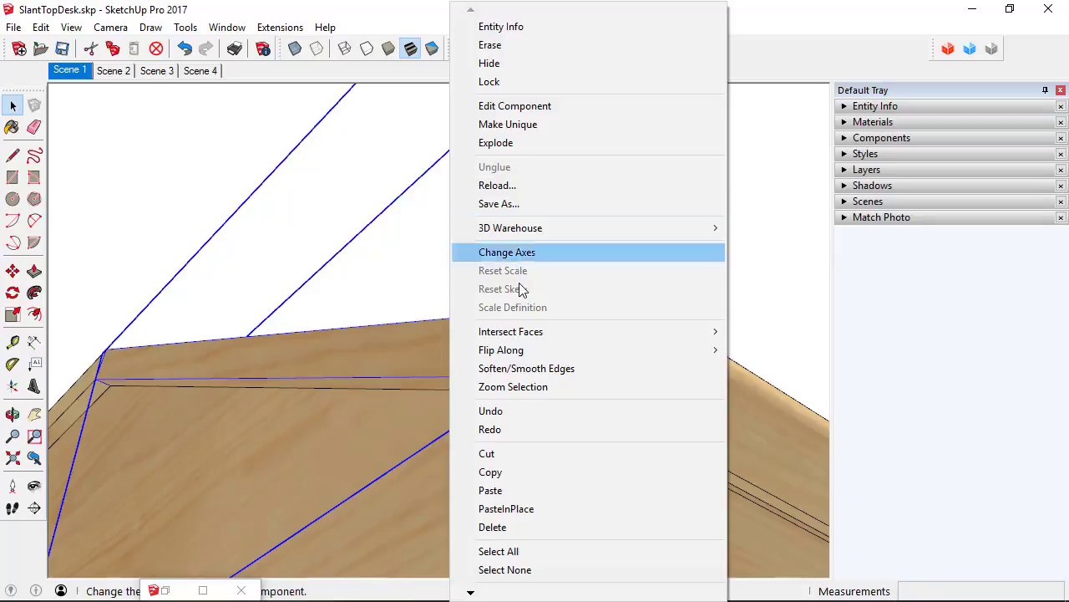
pyautogui.click(509, 252)
pyautogui.click(527, 376)
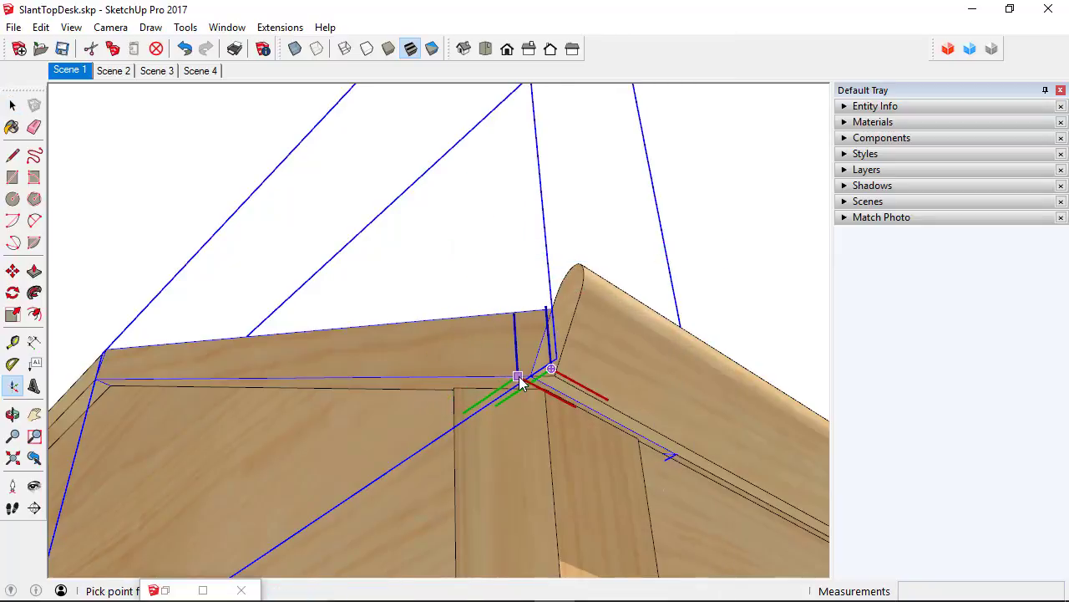
pyautogui.moveTo(529, 394); pyautogui.dragTo(589, 261, button='middle')
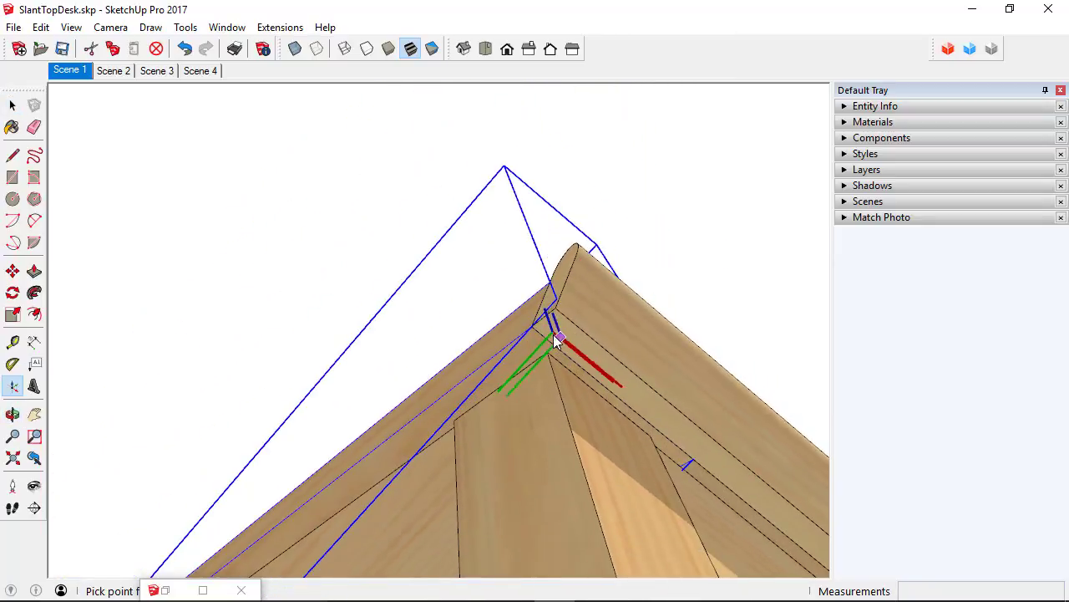
pyautogui.scroll(3, 541, 334)
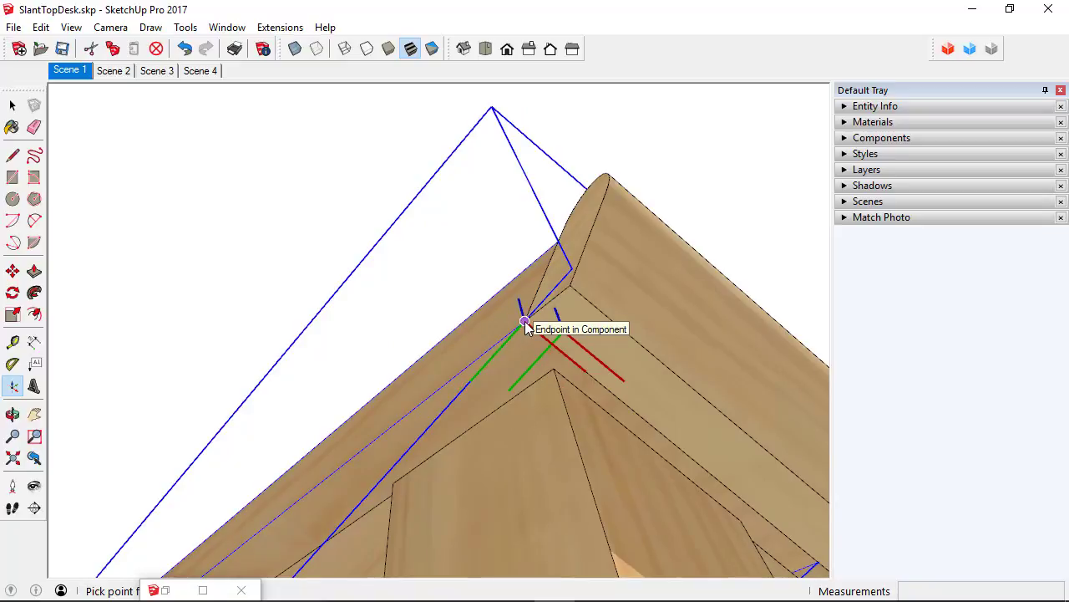
pyautogui.click(525, 322)
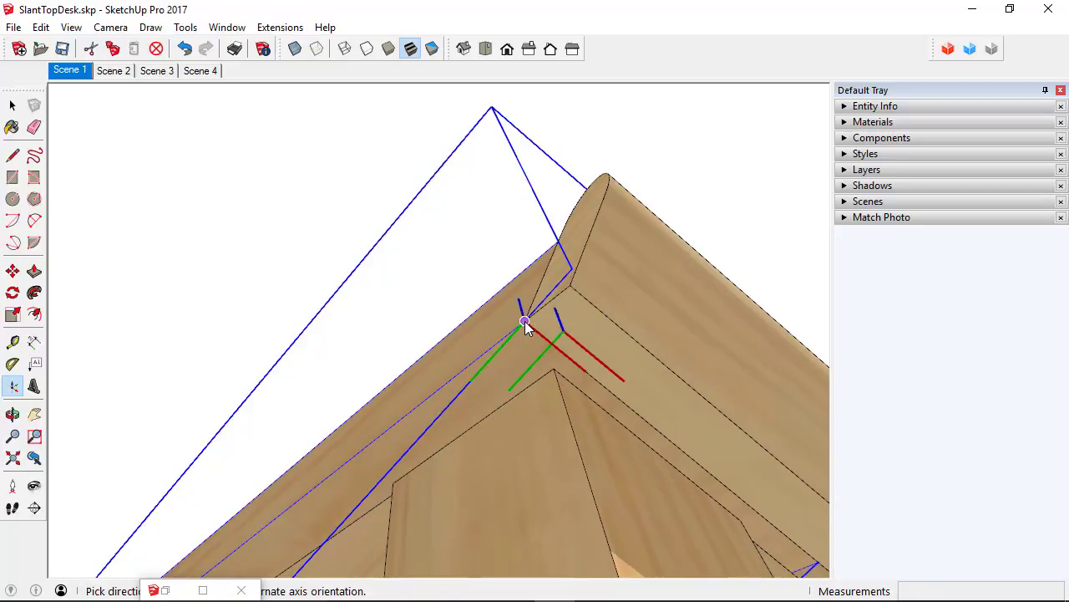
pyautogui.click(607, 390)
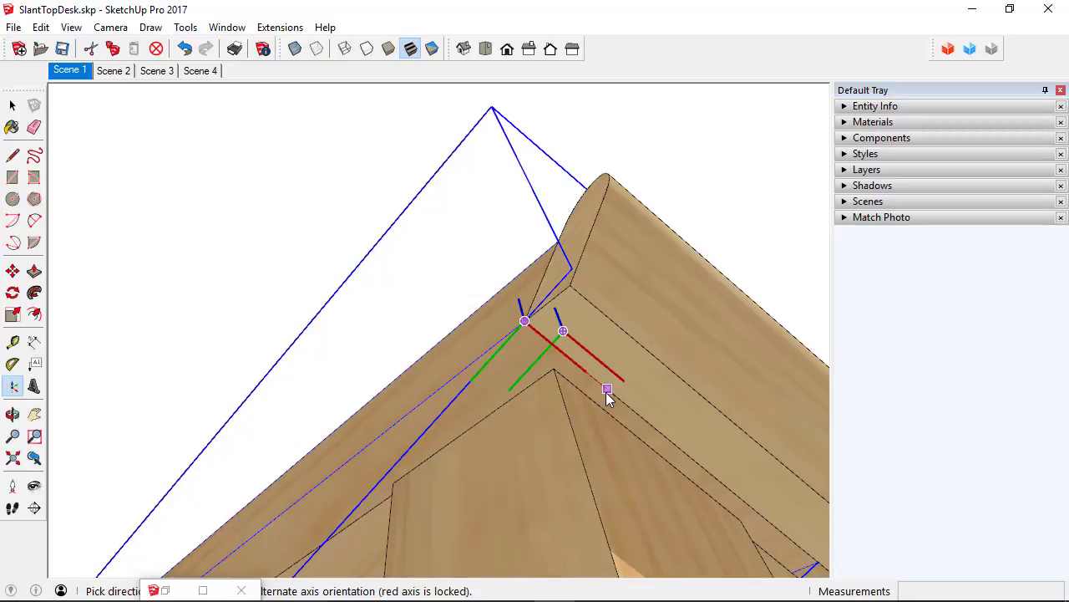
pyautogui.click(389, 429)
pyautogui.moveTo(391, 293); pyautogui.dragTo(422, 303, button='middle')
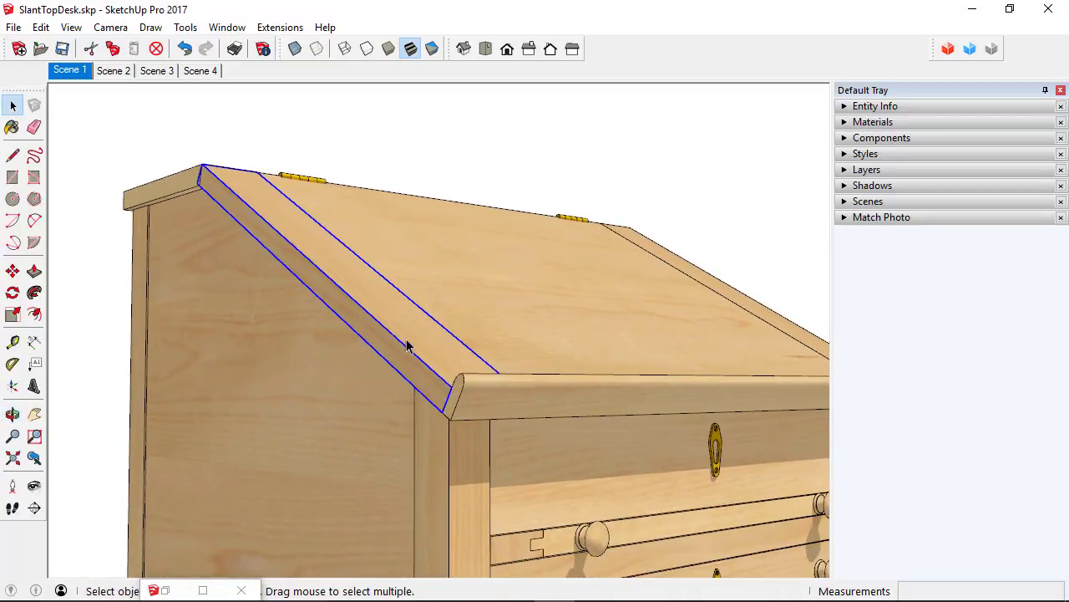
# Change the front lip's component axes, with the origin at its lower front corner, red along its length and green across its bottom edge.
pyautogui.scroll(5, 457, 384)
pyautogui.moveTo(465, 425); pyautogui.dragTo(563, 296, button='middle')
pyautogui.click(519, 373)
pyautogui.rightClick(521, 370)
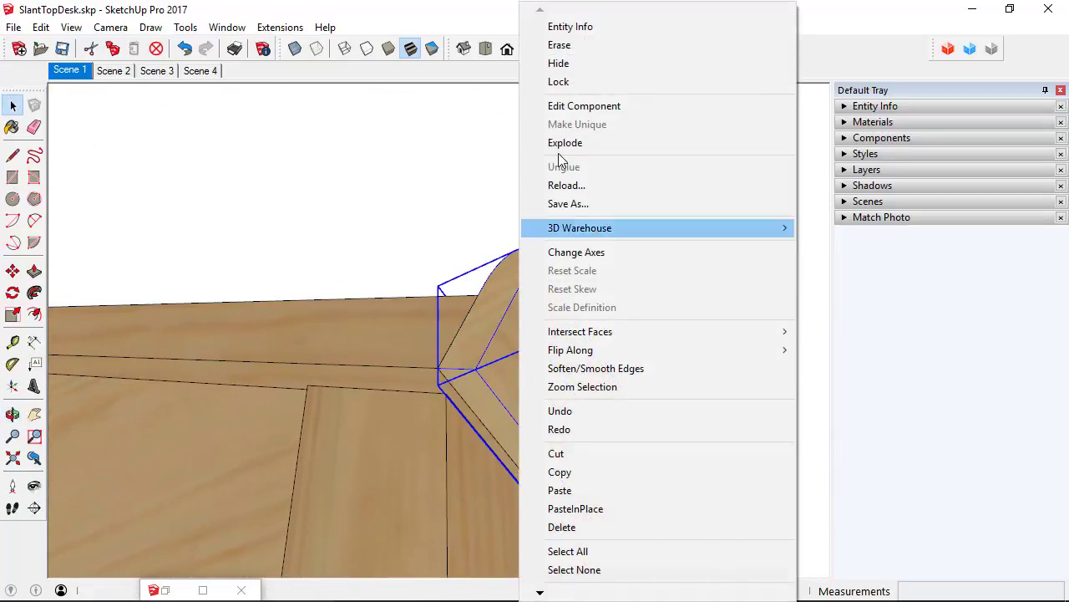
pyautogui.click(549, 252)
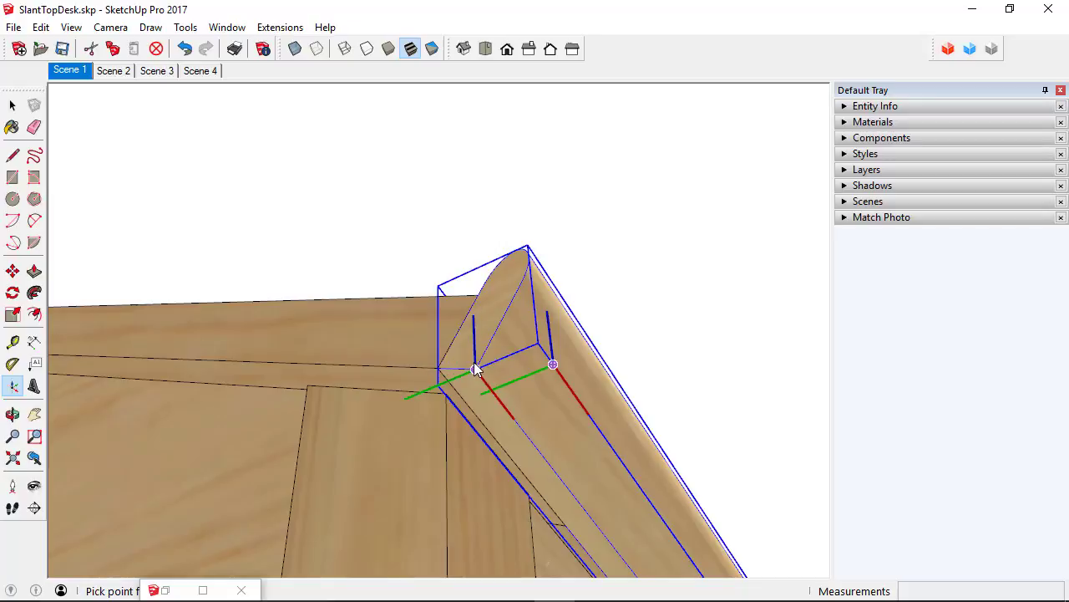
pyautogui.click(476, 369)
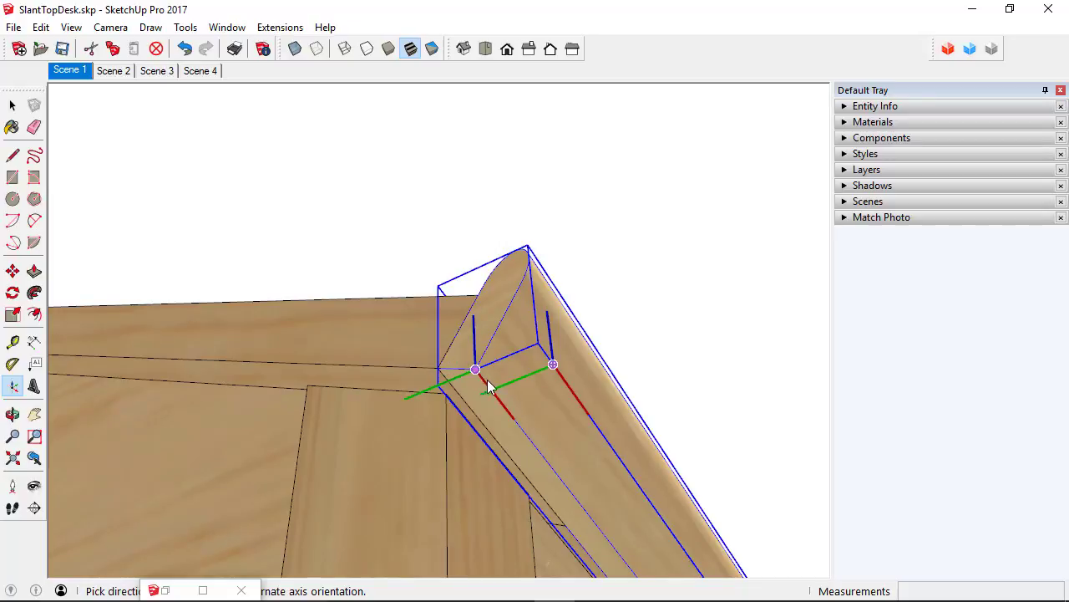
pyautogui.click(535, 448)
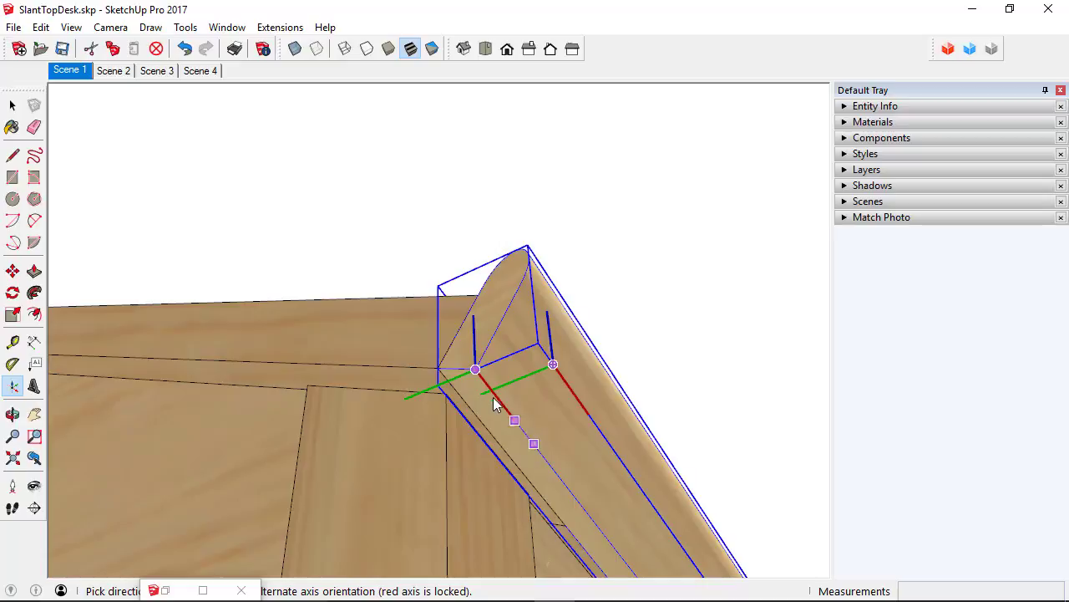
pyautogui.click(437, 372)
pyautogui.click(347, 250)
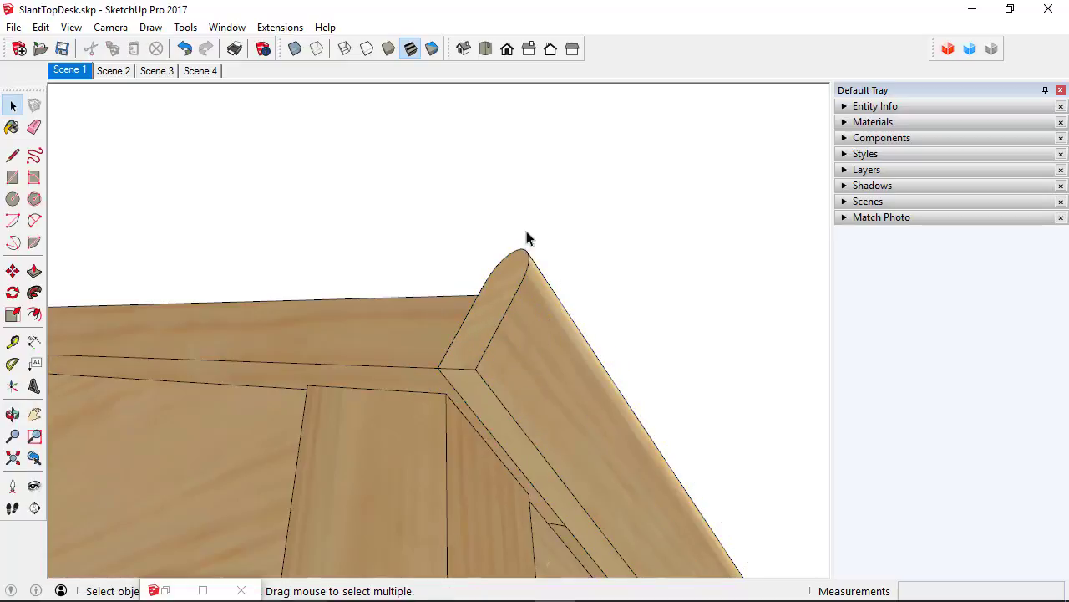
# Select the whole desk and run Cut List again with web page output for the cut list and layout.
pyautogui.scroll(-2, 560, 232)
pyautogui.scroll(-6, 546, 284)
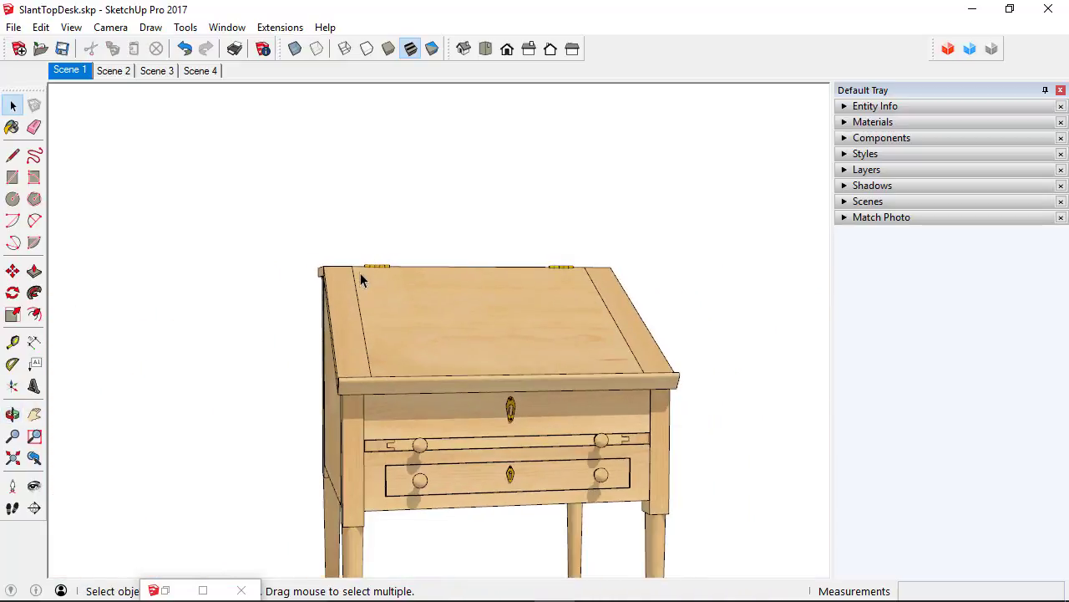
pyautogui.moveTo(399, 357); pyautogui.dragTo(410, 487, button='middle')
pyautogui.moveTo(299, 165); pyautogui.dragTo(619, 540)
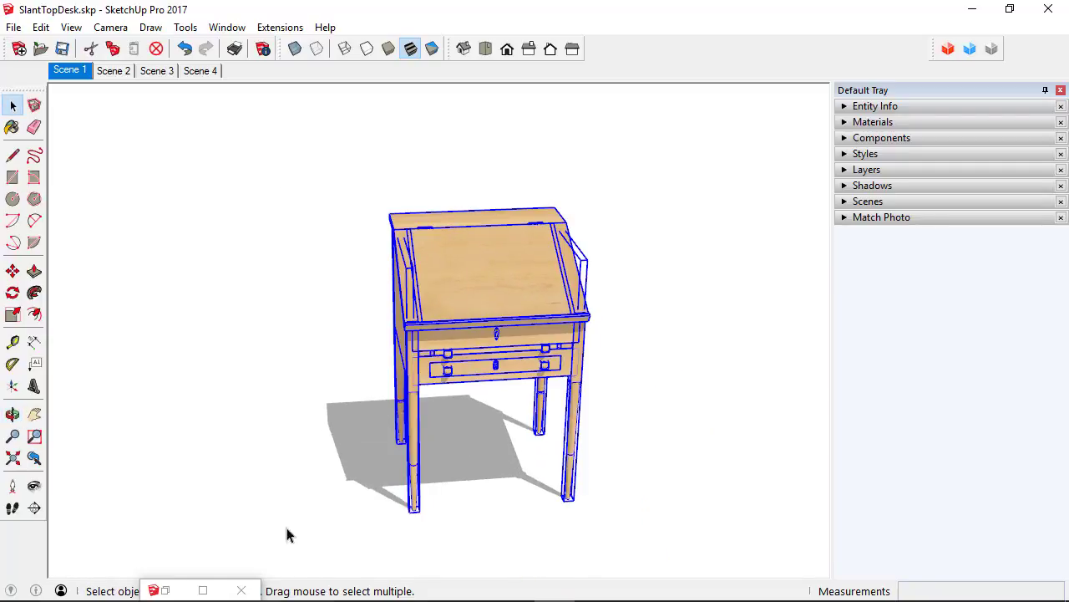
pyautogui.click(167, 592)
pyautogui.click(167, 592)
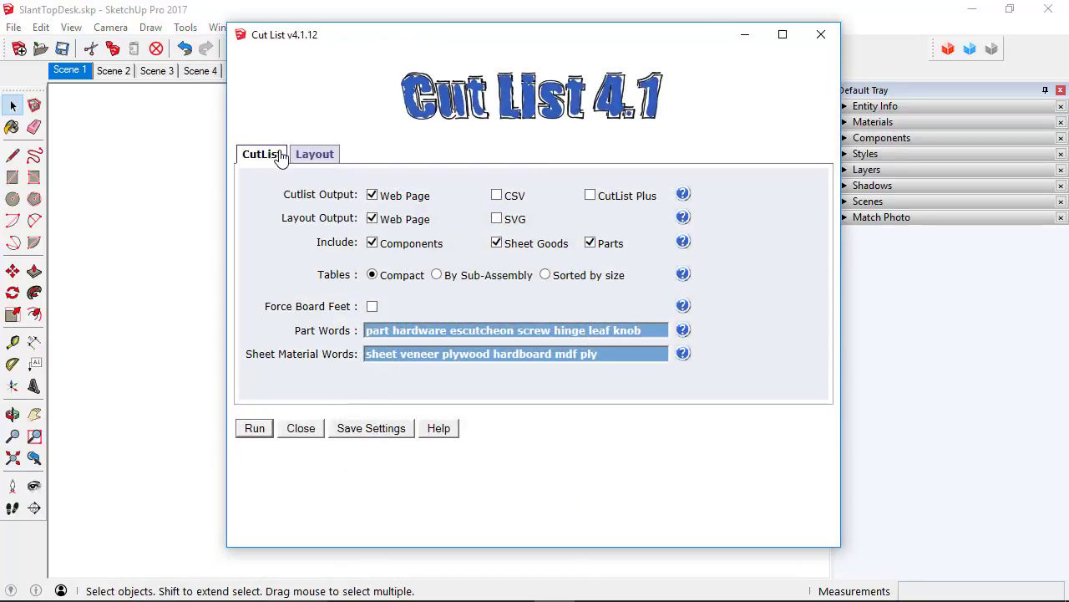
pyautogui.click(254, 428)
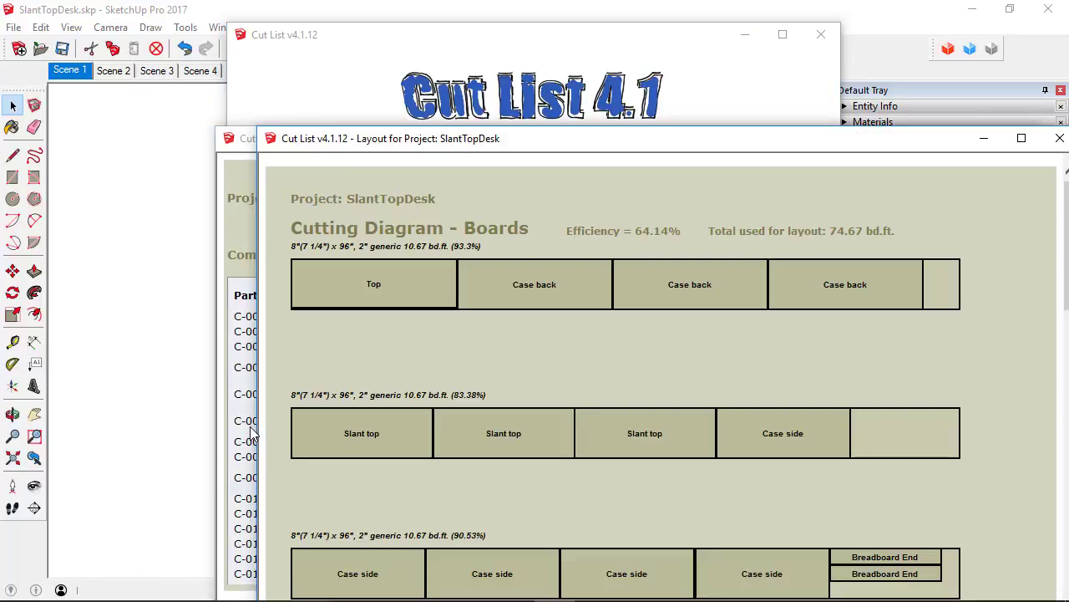
# Close the cutting diagrams and review the component dimensions in the cut list report, leaving the report and Cut List settings minimized.
pyautogui.click(1059, 139)
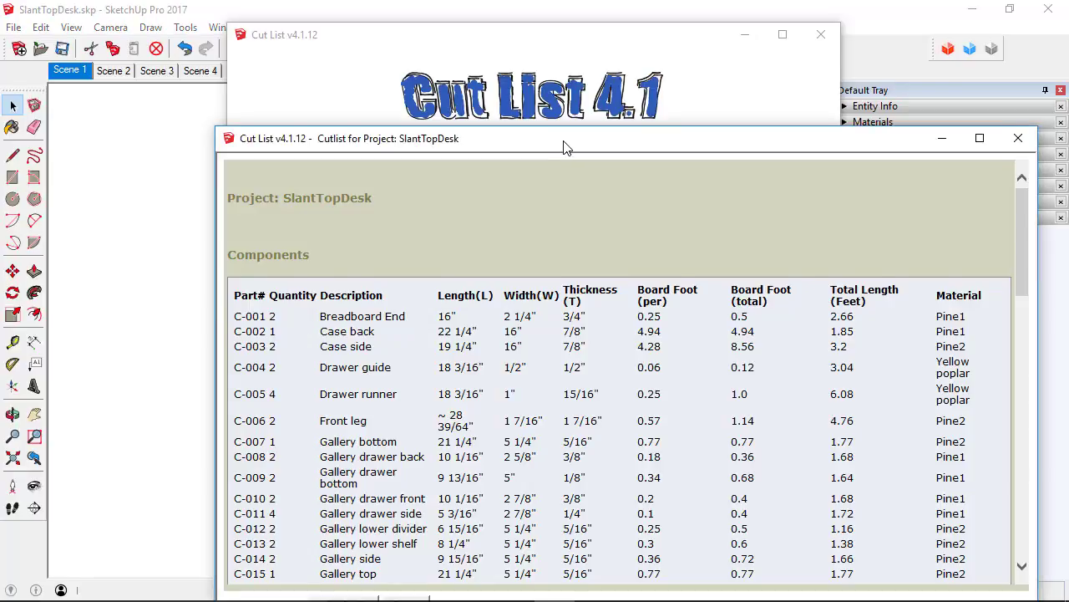
pyautogui.moveTo(565, 139); pyautogui.dragTo(513, 47)
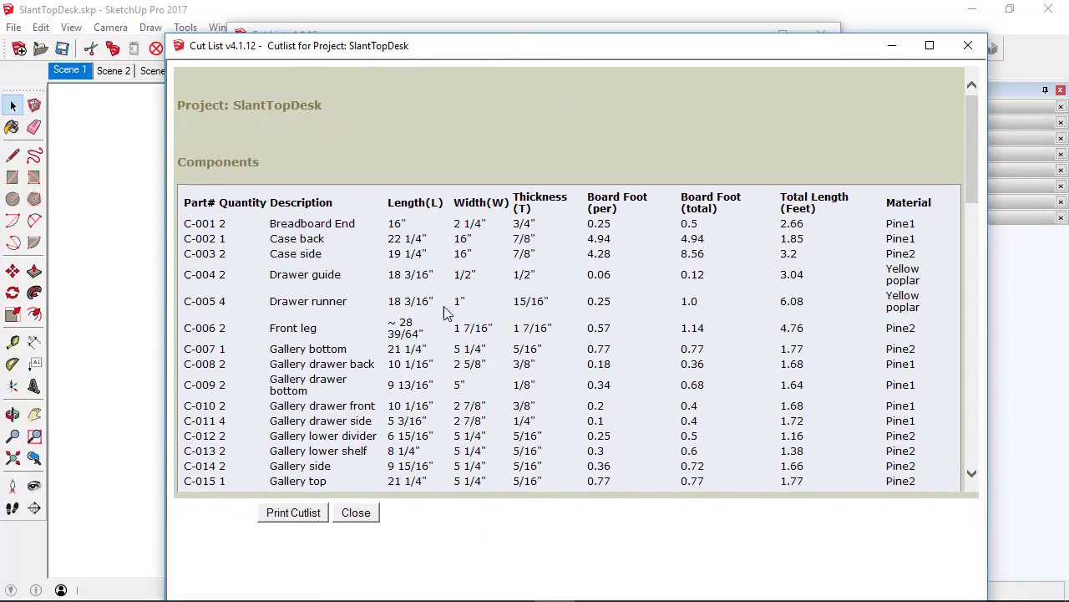
pyautogui.scroll(-3, 424, 451)
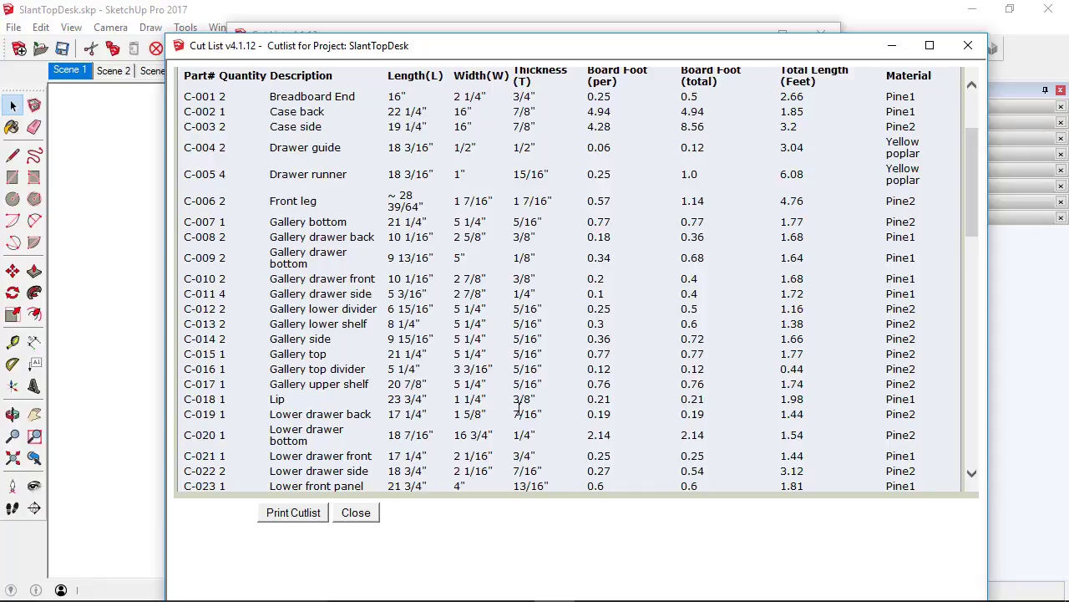
pyautogui.scroll(-2, 509, 400)
pyautogui.scroll(-4, 504, 394)
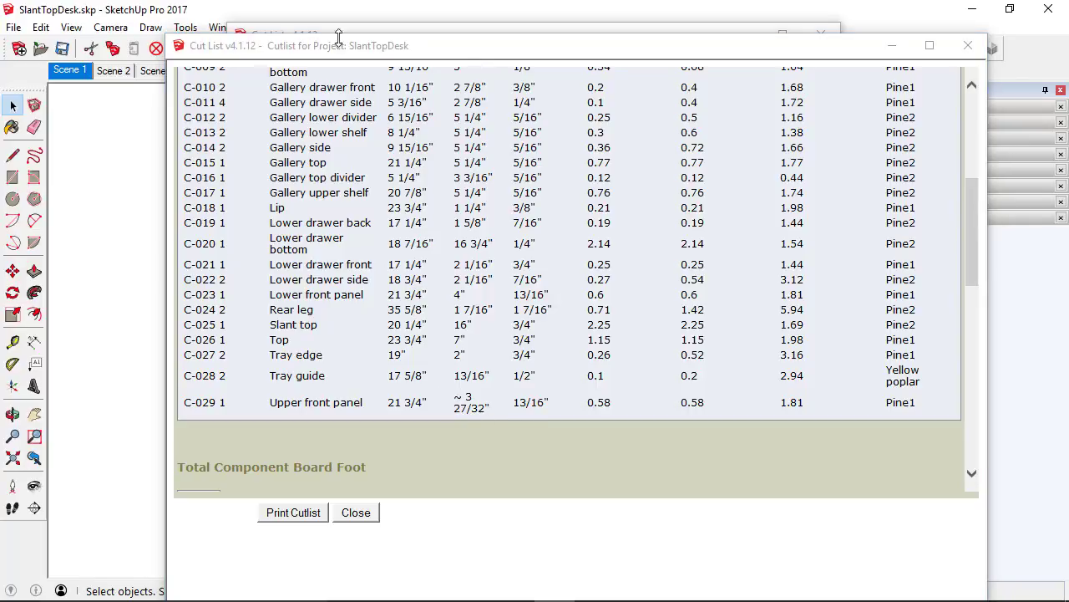
pyautogui.click(892, 45)
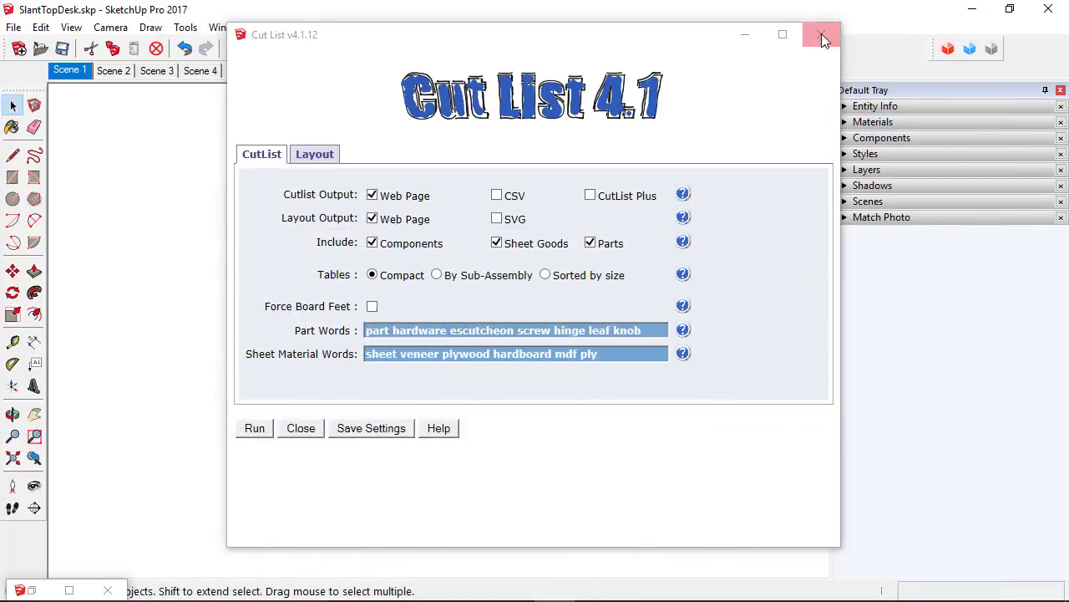
pyautogui.click(746, 36)
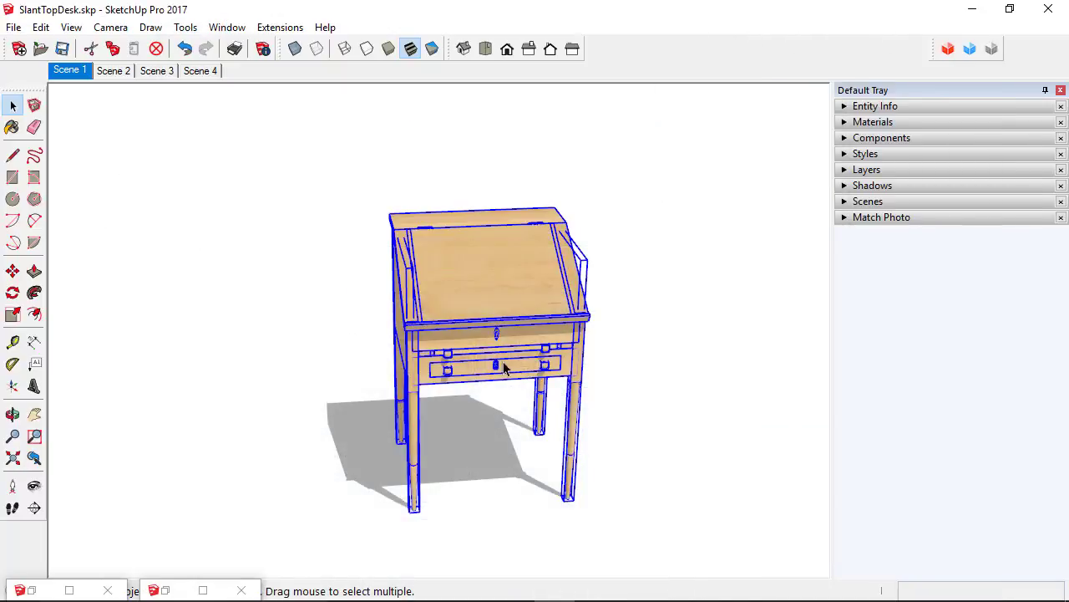
# Hide the front lip, the slant top and the breadboard end nearest the exposed case side, and view the desk interior from above.
pyautogui.click(554, 349)
pyautogui.moveTo(574, 365); pyautogui.dragTo(318, 277, button='middle')
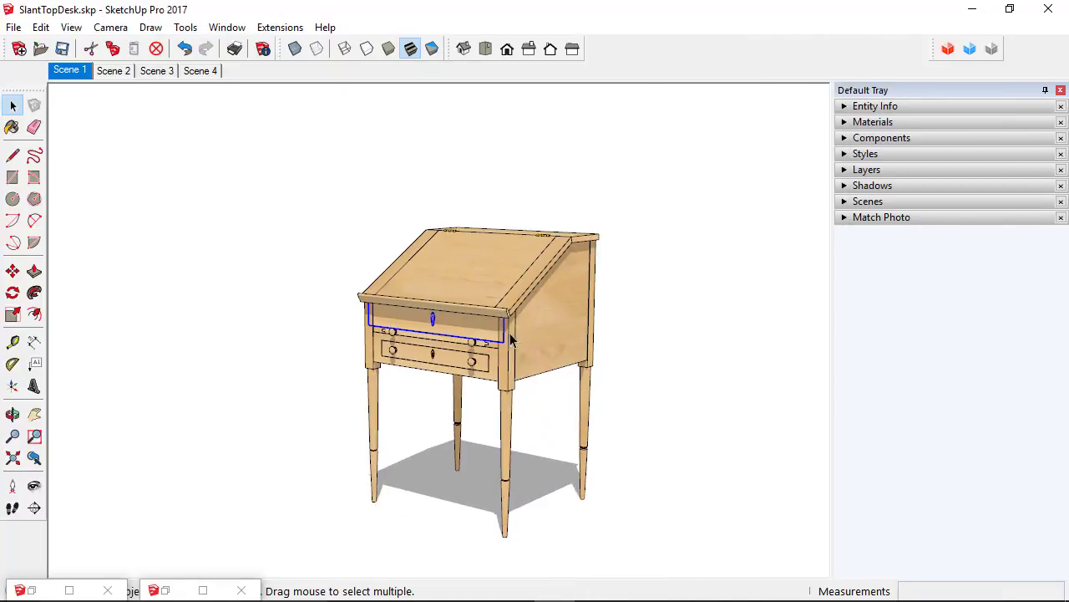
pyautogui.scroll(6, 471, 341)
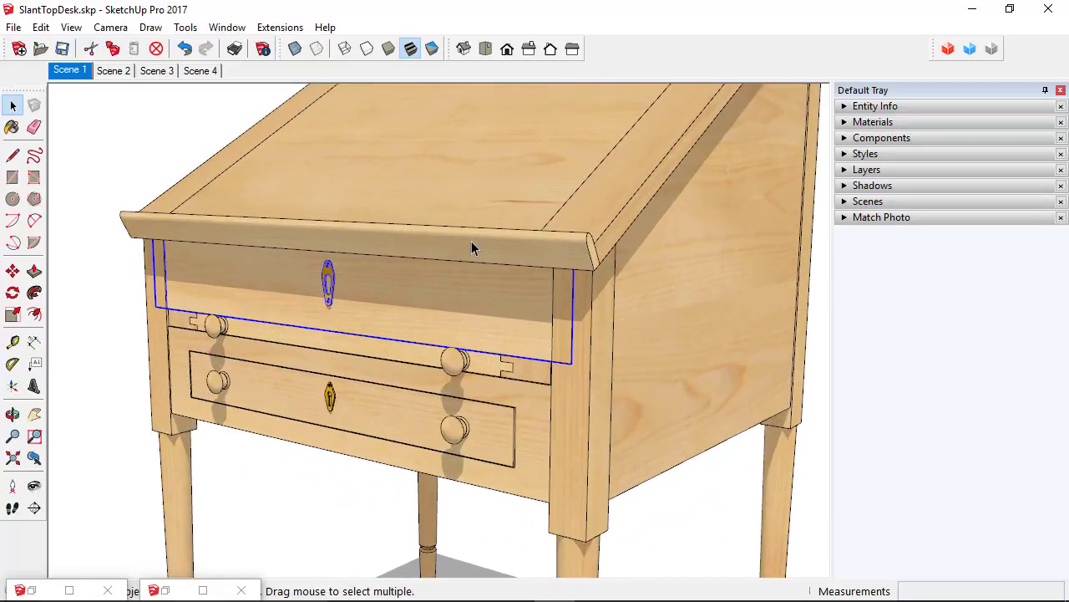
pyautogui.click(472, 242)
pyautogui.keyDown('shift'); pyautogui.click(620, 213); pyautogui.keyUp('shift')
pyautogui.keyDown('shift'); pyautogui.click(518, 188); pyautogui.keyUp('shift')
pyautogui.rightClick(518, 188)
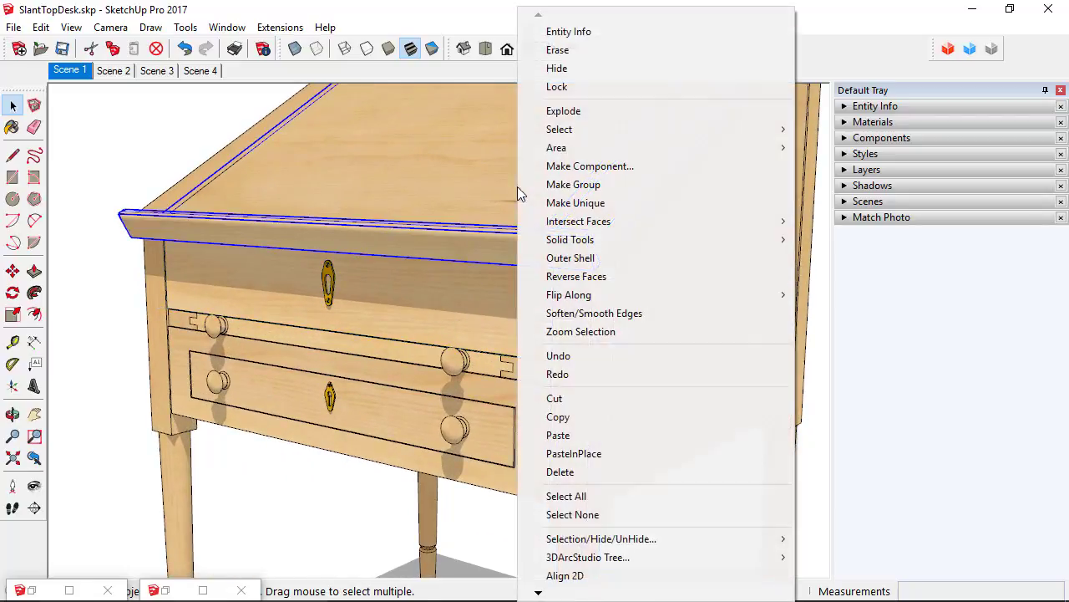
pyautogui.click(557, 67)
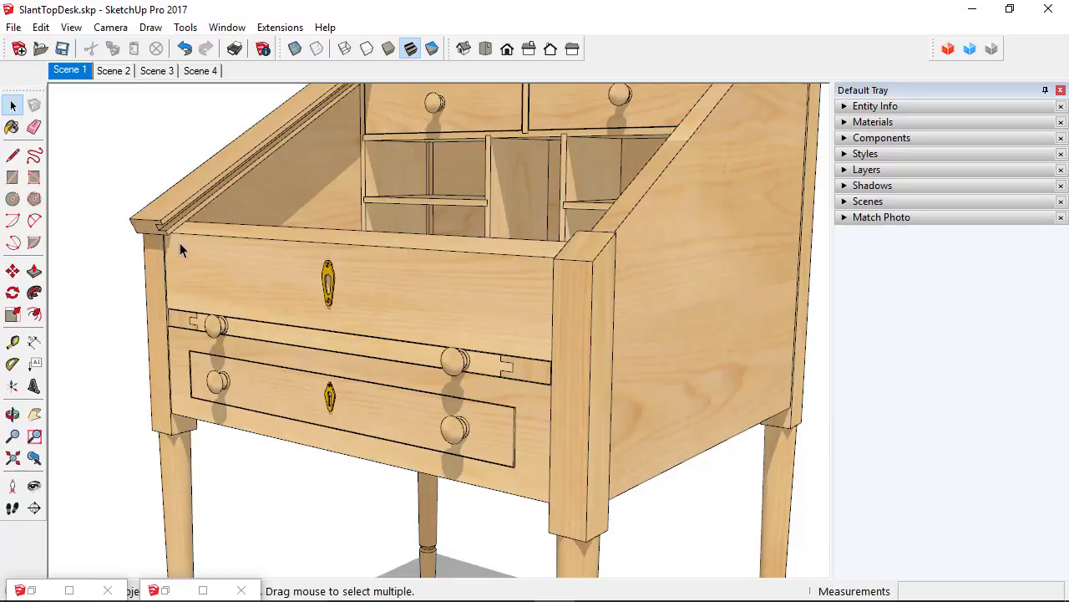
pyautogui.moveTo(570, 296); pyautogui.dragTo(567, 380, button='middle')
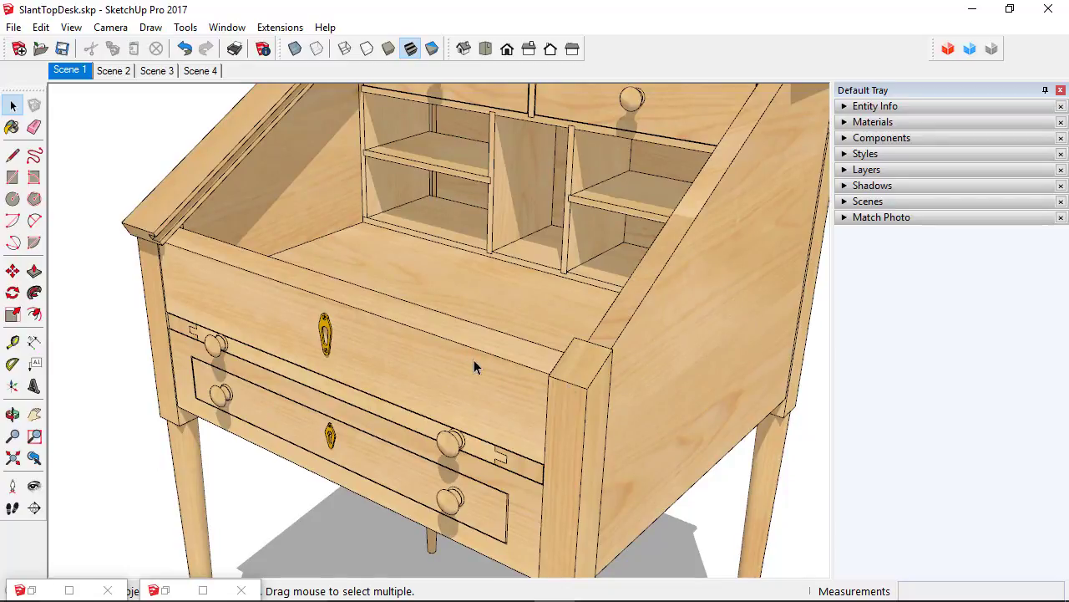
pyautogui.scroll(-1, 552, 390)
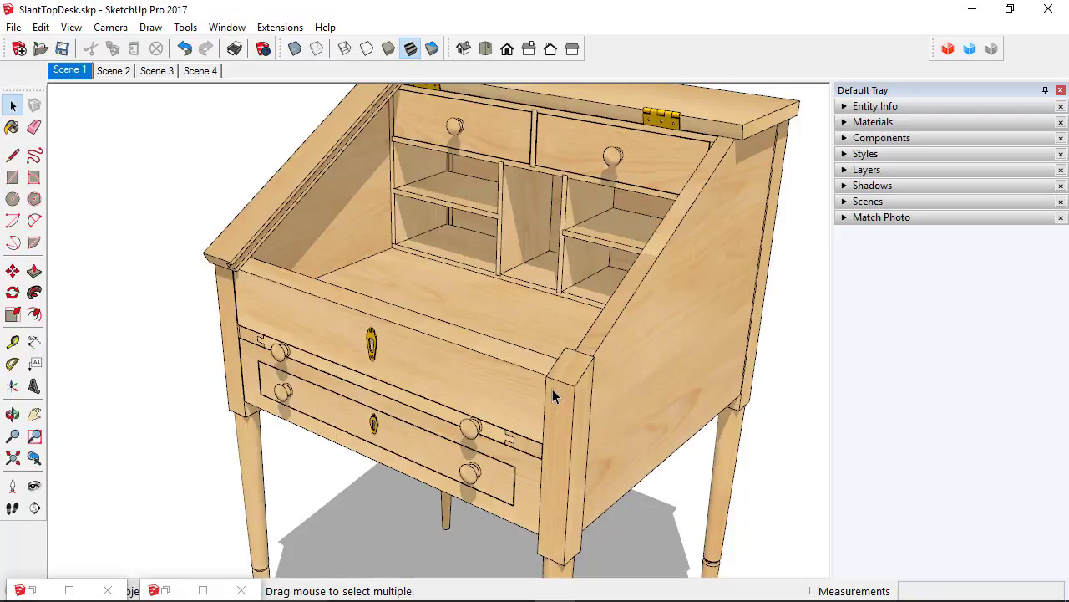
# Restore the minimized cut list report and return to the start of its component table.
pyautogui.click(202, 590)
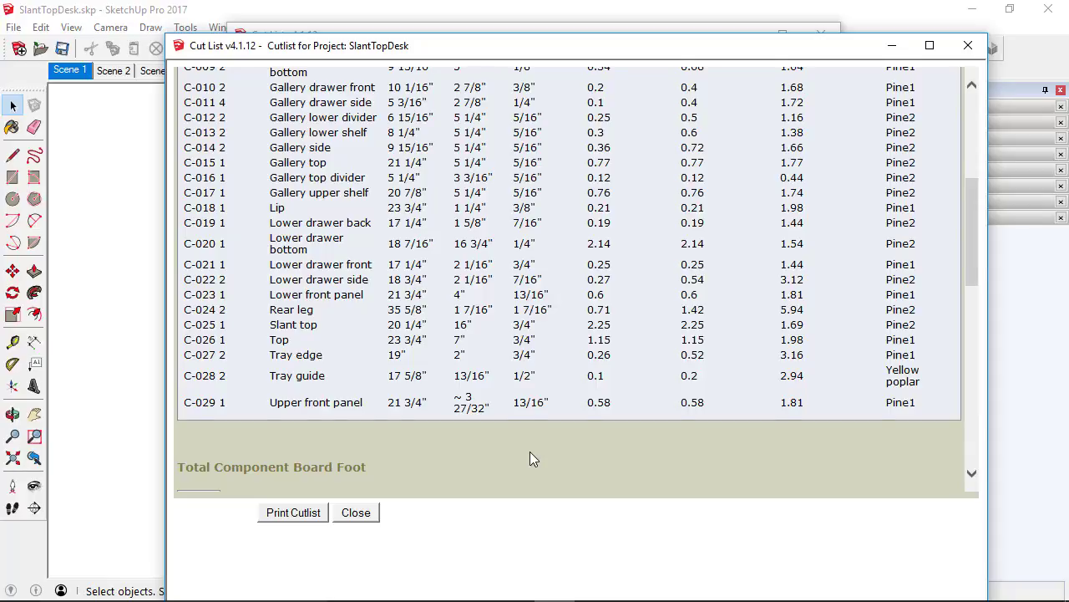
pyautogui.scroll(5, 529, 451)
pyautogui.scroll(2, 530, 457)
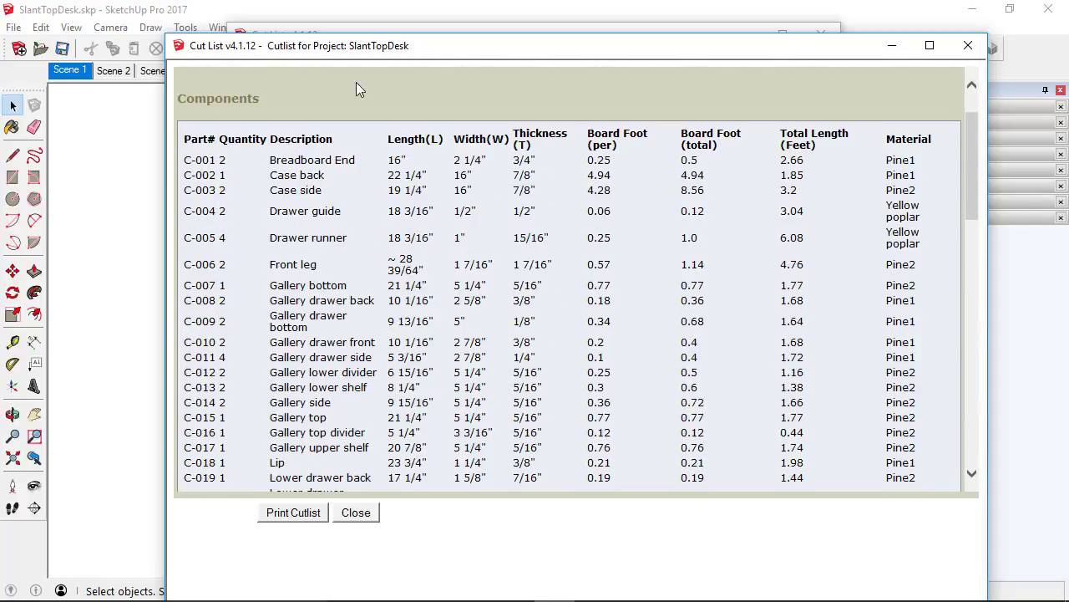